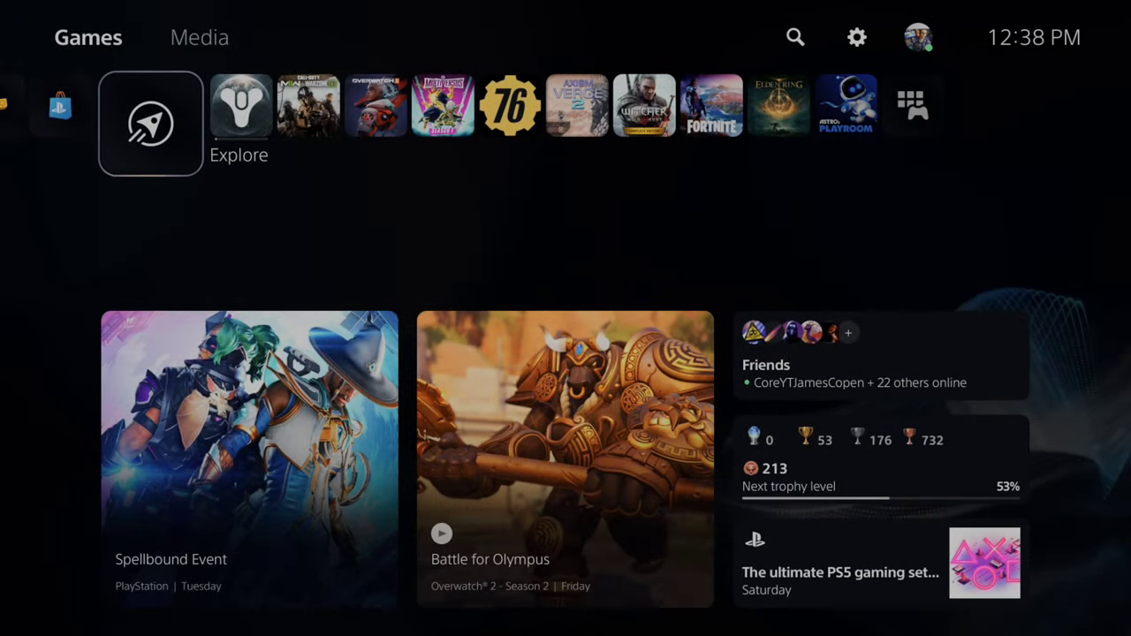
# Pause the Destiny 2 download in Downloads/Uploads, then resume it at 4.712 of 104.875 GB.
pyautogui.press('Escape')
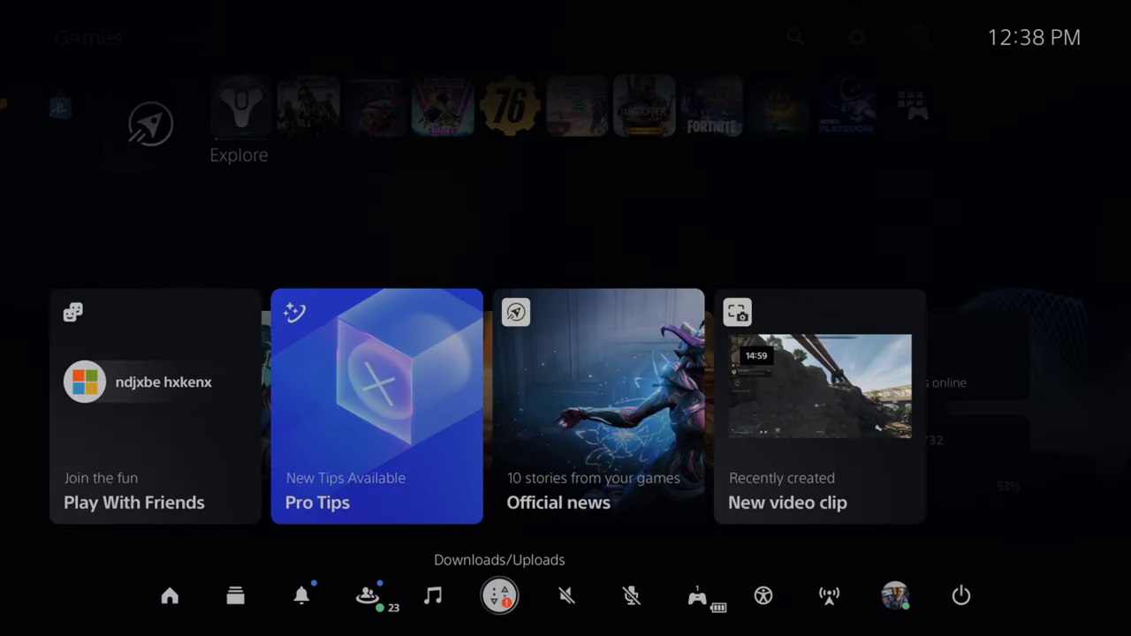
pyautogui.press('Return')
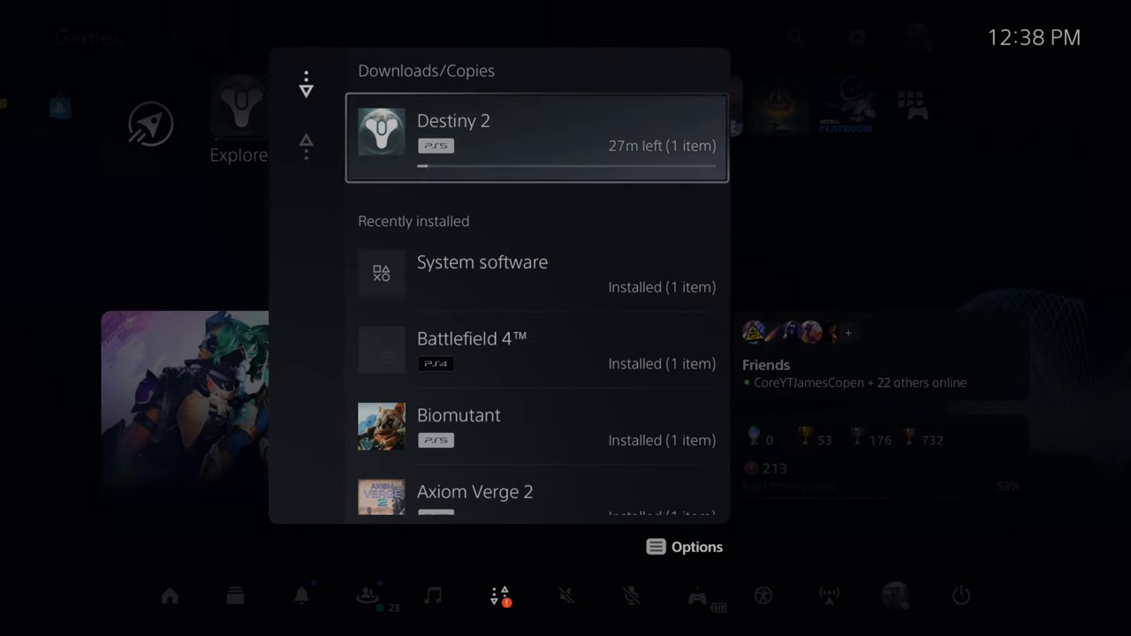
pyautogui.press('Return')
pyautogui.press('Return')
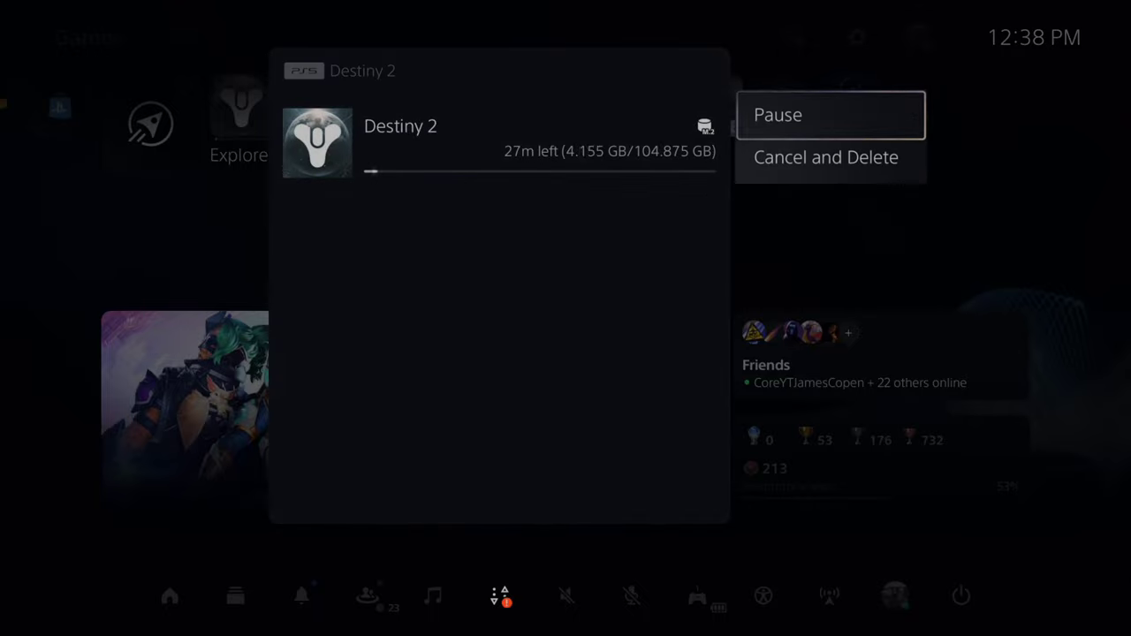
pyautogui.press('Escape')
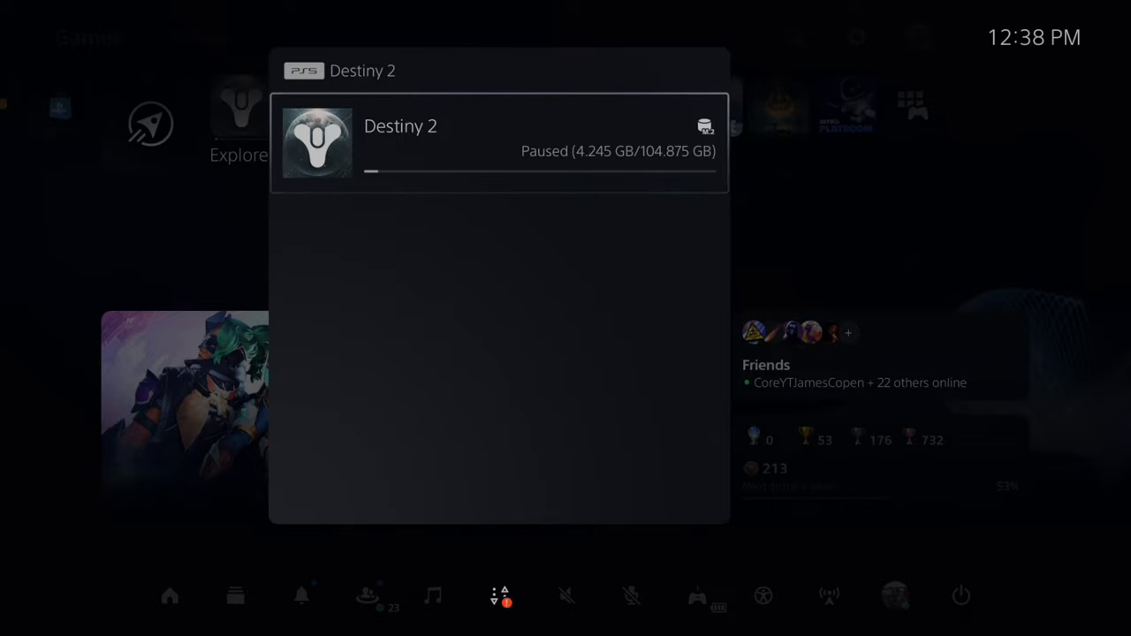
pyautogui.press('Return')
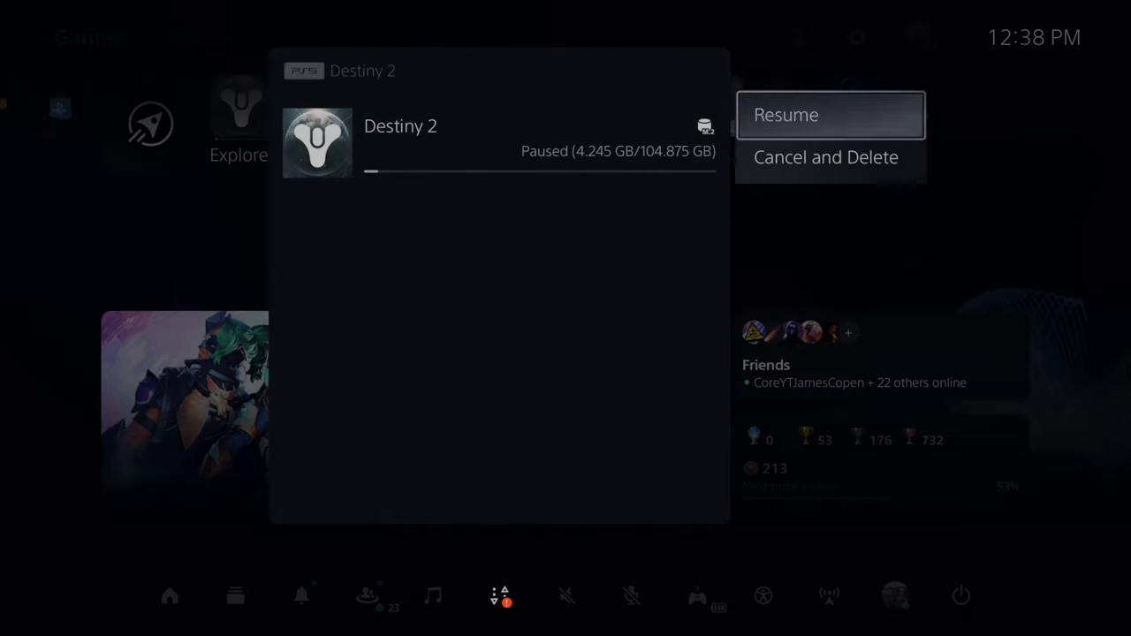
pyautogui.press('Return')
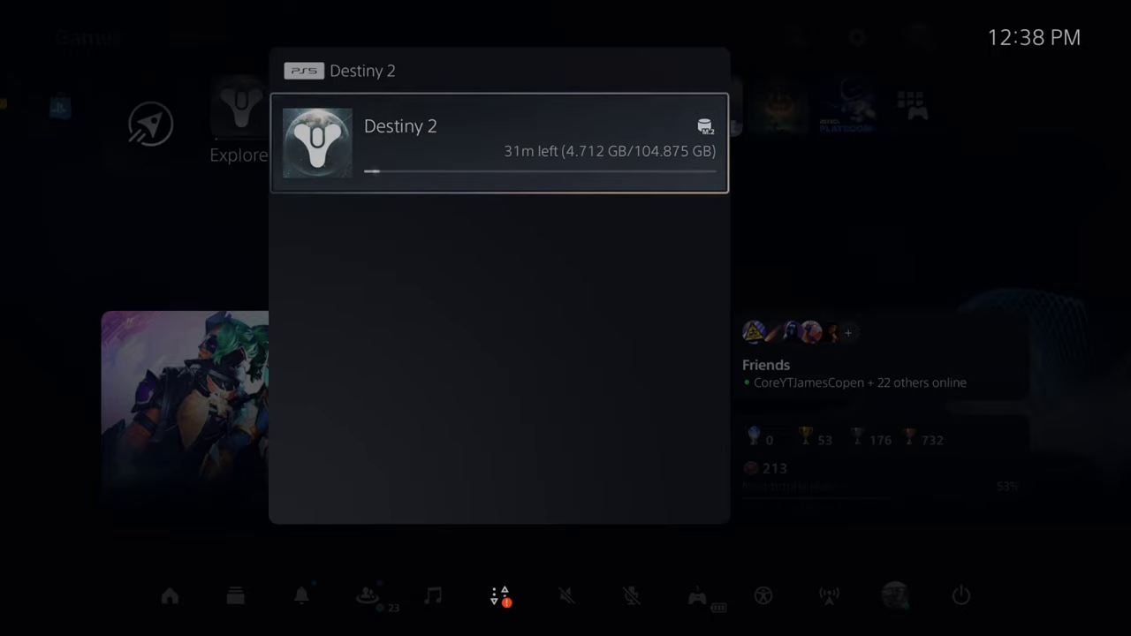
# Cancel and delete the Destiny 2 download.
pyautogui.press('Return')
pyautogui.press('Down')
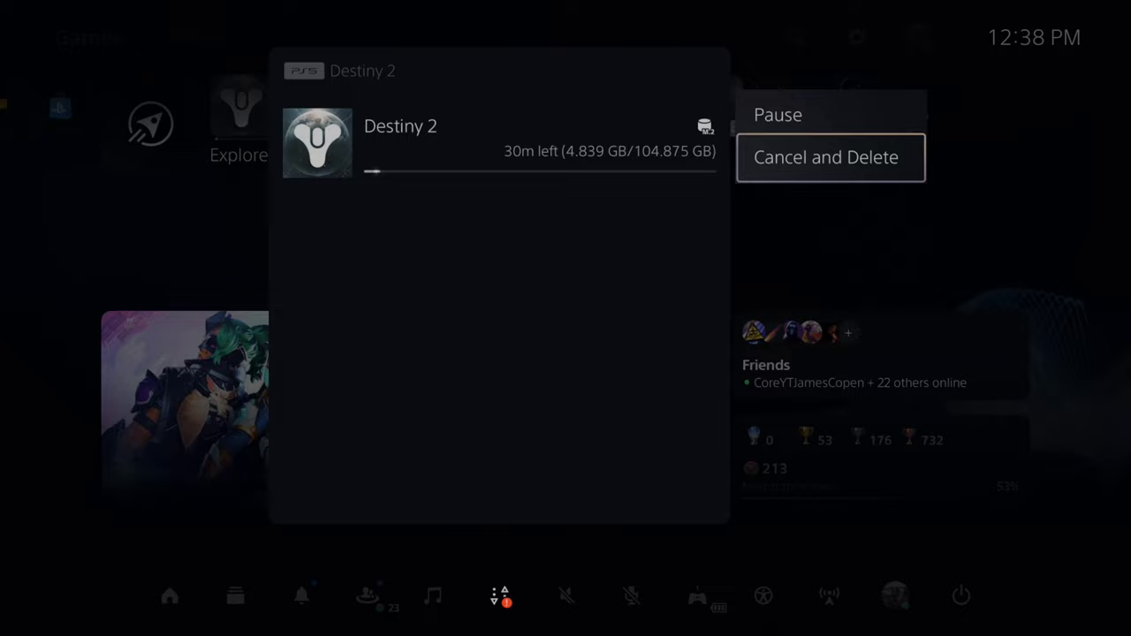
pyautogui.press('Return')
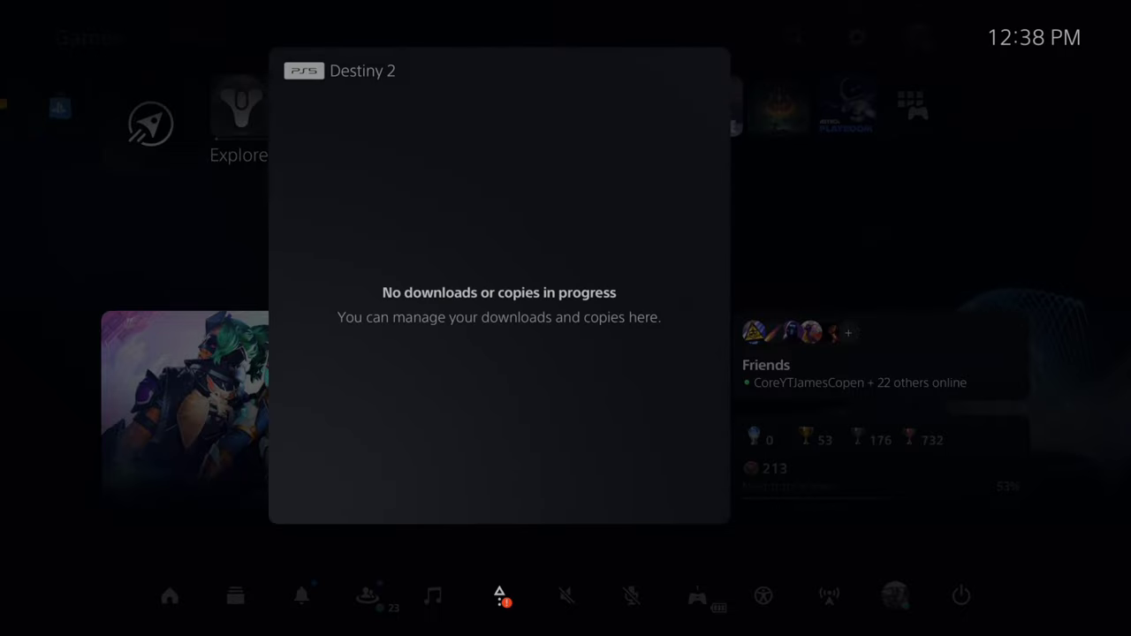
# Start downloading Destiny 2 again from Game Library > Your Collection.
pyautogui.press('Escape')
pyautogui.press('Escape')
pyautogui.press('Escape')
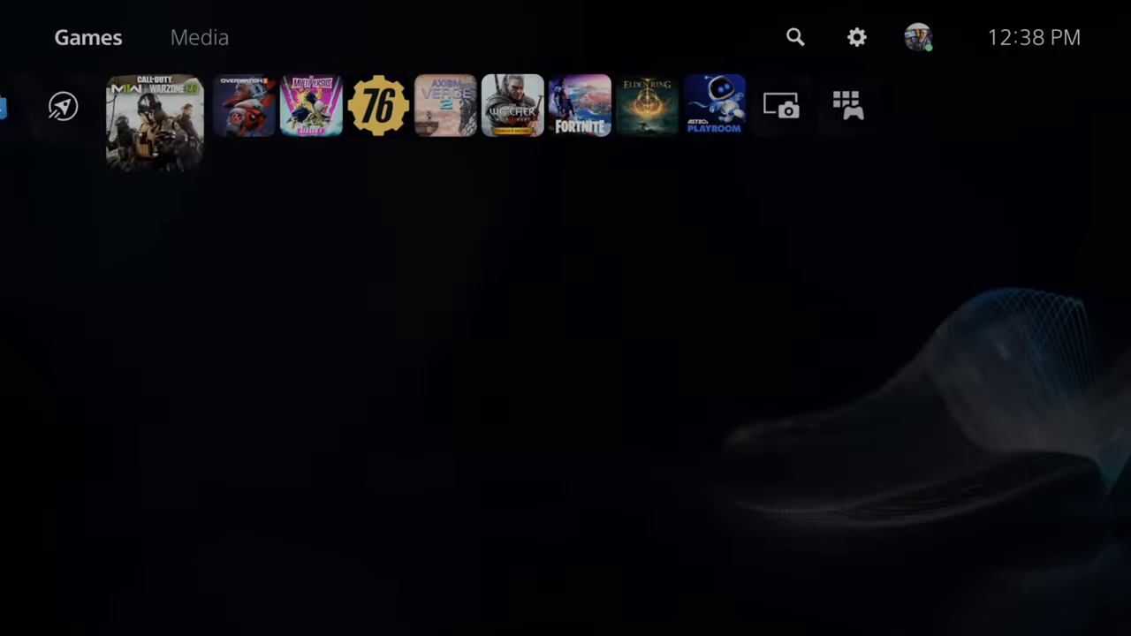
pyautogui.press('Right')
pyautogui.press('Right')
pyautogui.press('Right')
pyautogui.press('Right')
pyautogui.press('Right')
pyautogui.press('Right')
pyautogui.press('Right')
pyautogui.press('Right')
pyautogui.press('Right')
pyautogui.press('Right')
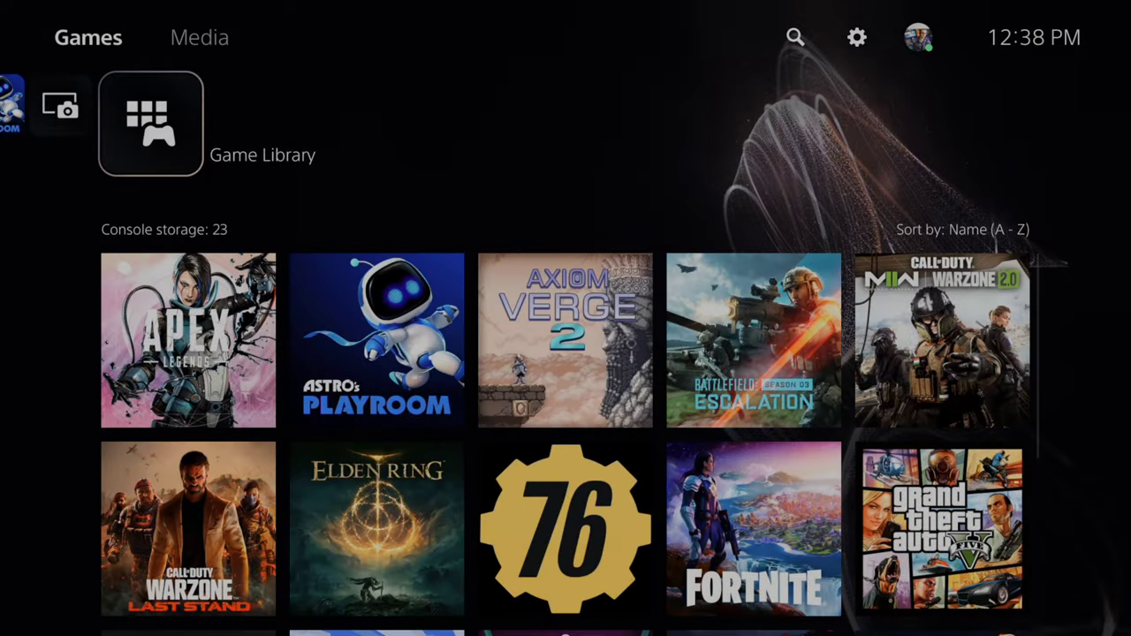
pyautogui.press('Return')
pyautogui.press('Up')
pyautogui.press('Right')
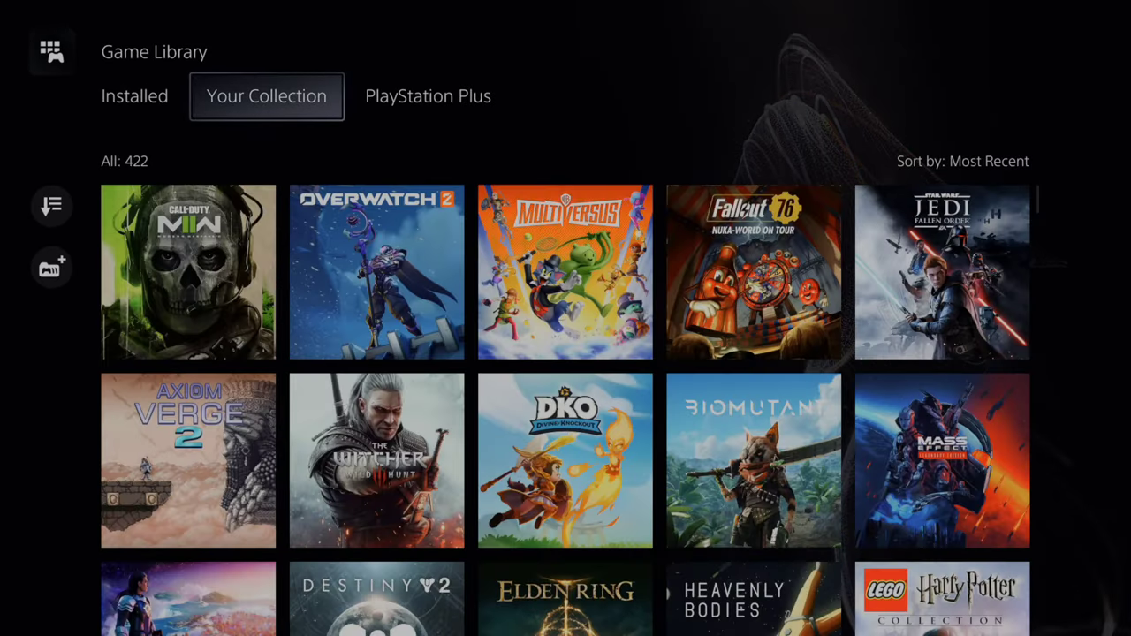
pyautogui.press('Down')
pyautogui.press('Down')
pyautogui.press('Down')
pyautogui.press('Right')
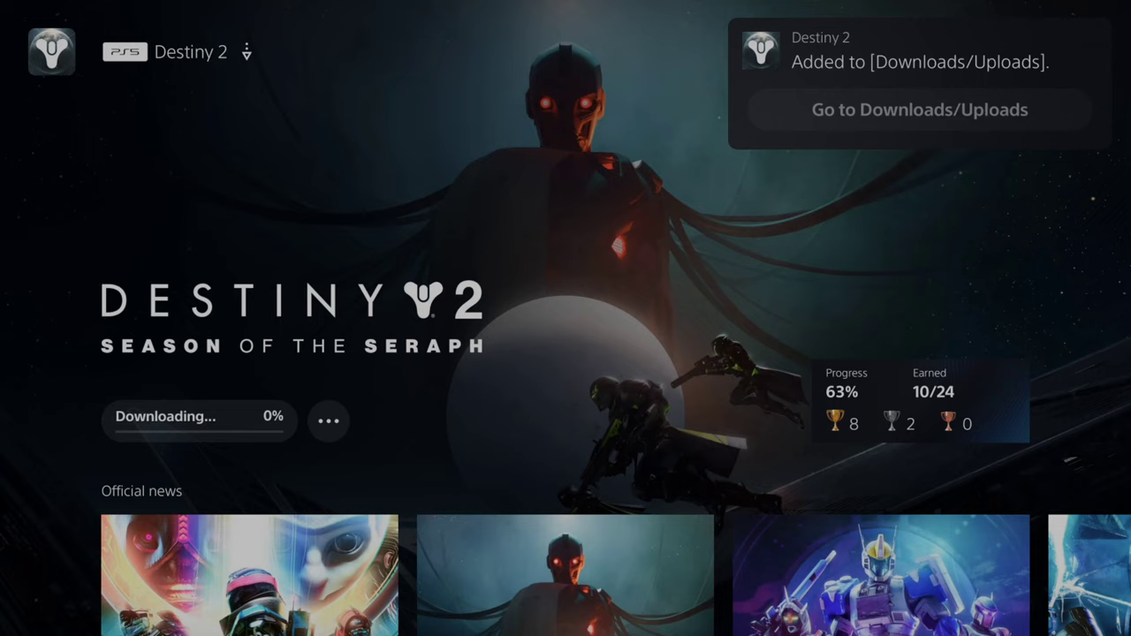
pyautogui.press('Escape')
pyautogui.press('Escape')
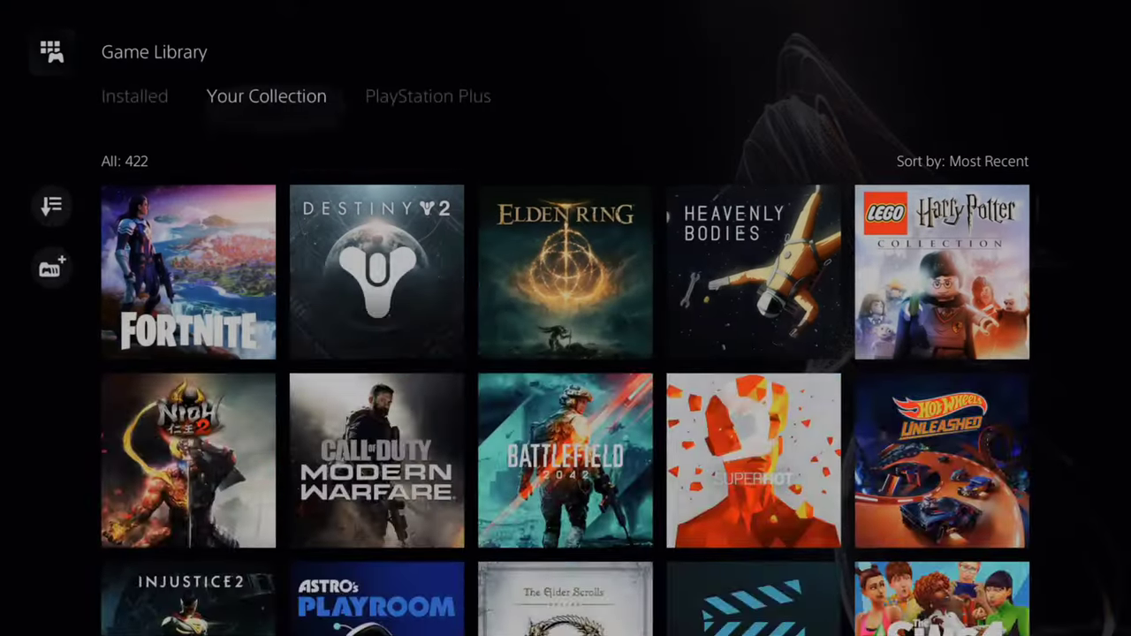
pyautogui.press('Escape')
# In Settings > Network, switch Connect to the Internet off and then back on.
pyautogui.press('Up')
pyautogui.press('Return')
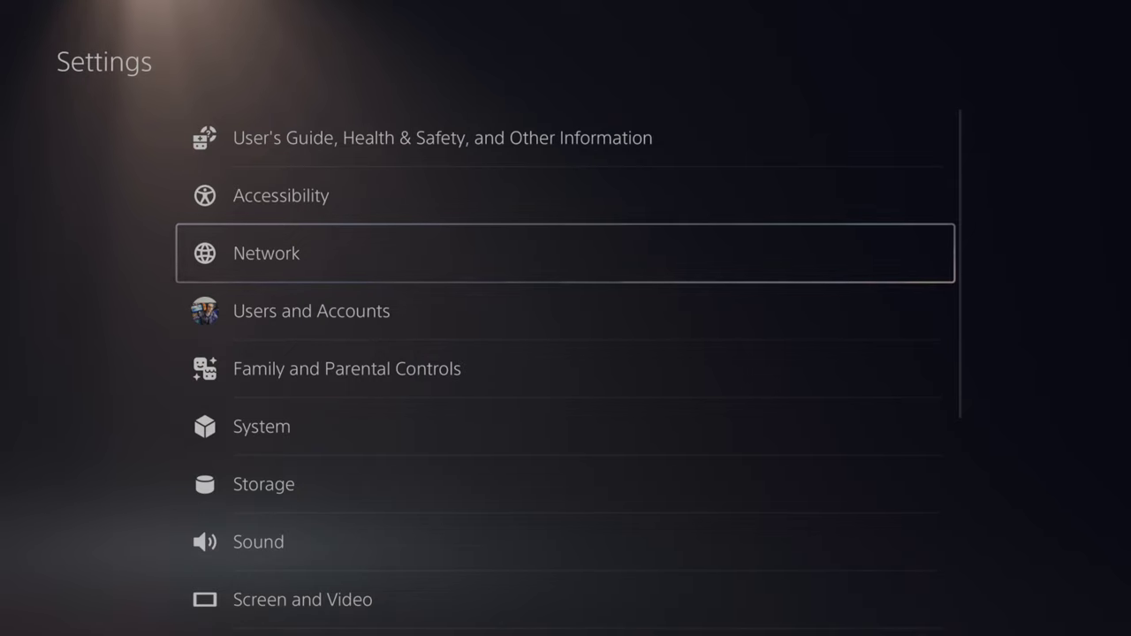
pyautogui.press('Return')
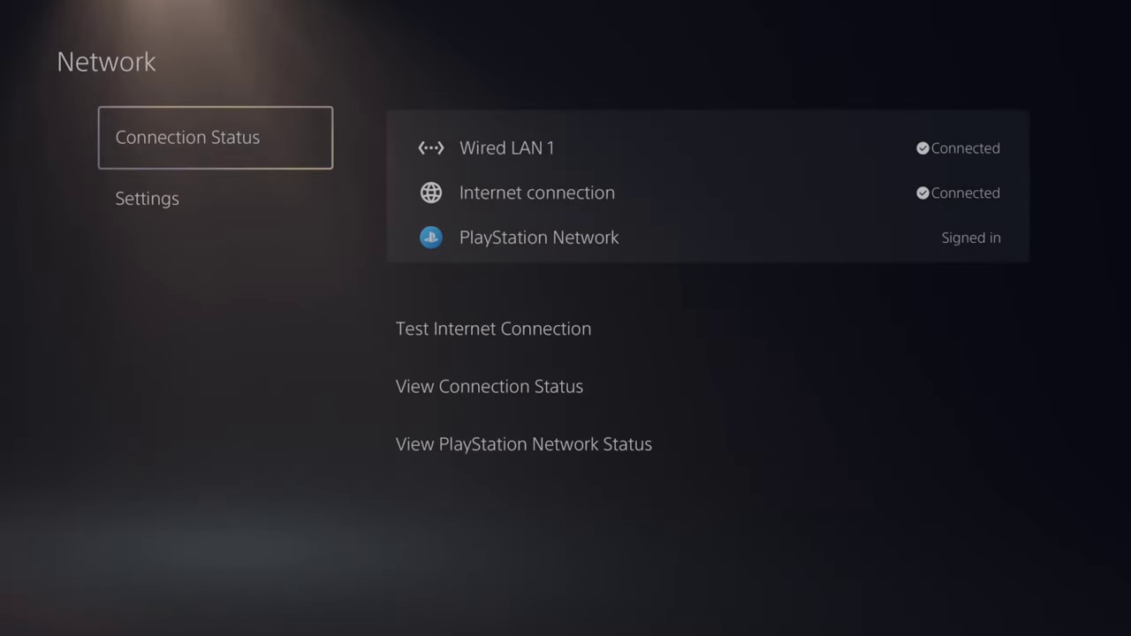
pyautogui.press('Down')
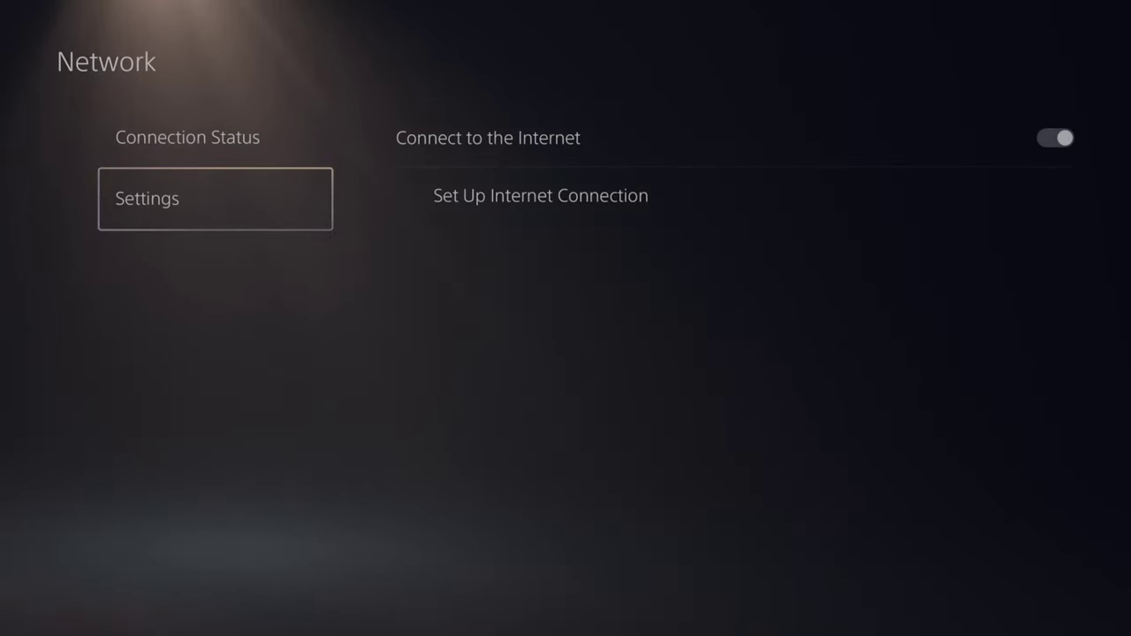
pyautogui.press('Right')
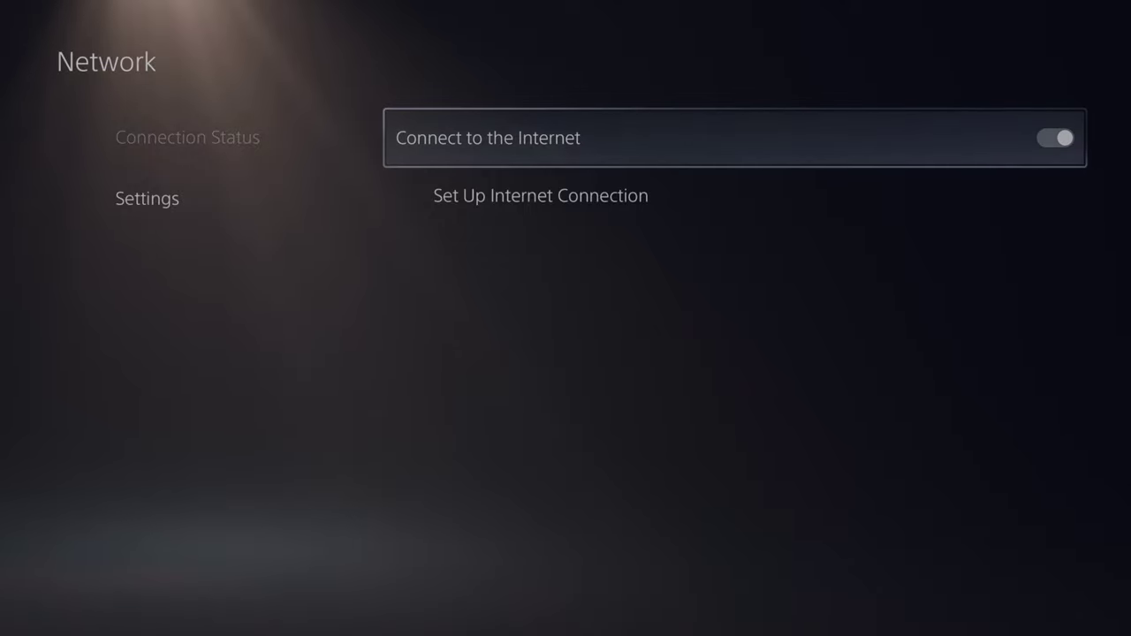
pyautogui.press('Return')
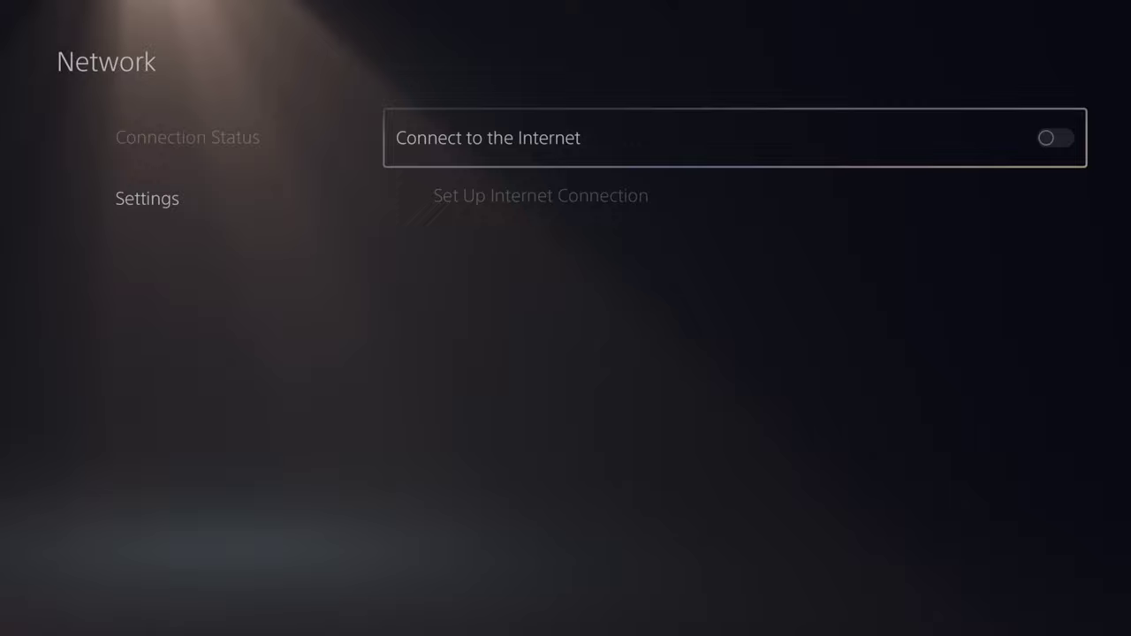
pyautogui.press('Return')
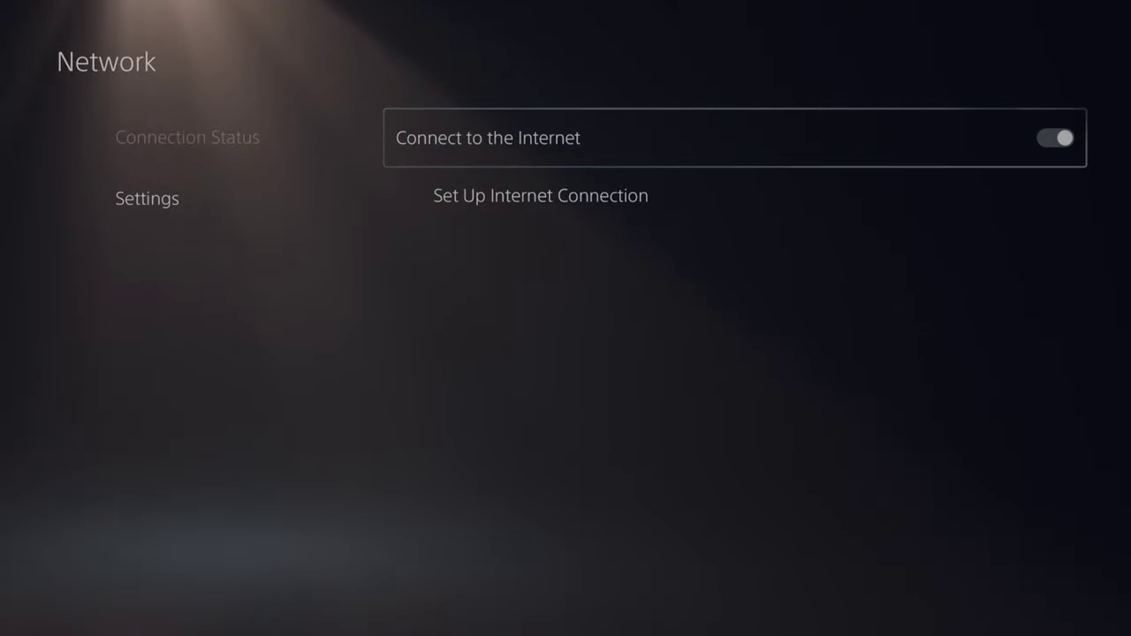
pyautogui.press('Down')
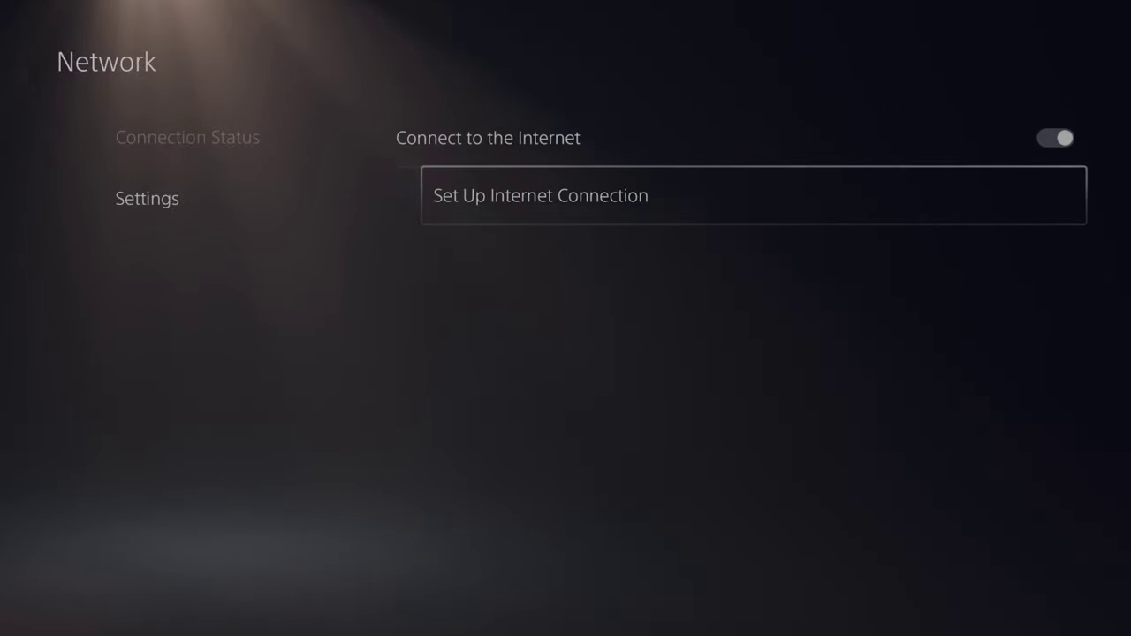
# Set Wired LAN 1 to manual DNS with primary 8.8.8.8 and secondary 8.8.4.4.
pyautogui.press('Return')
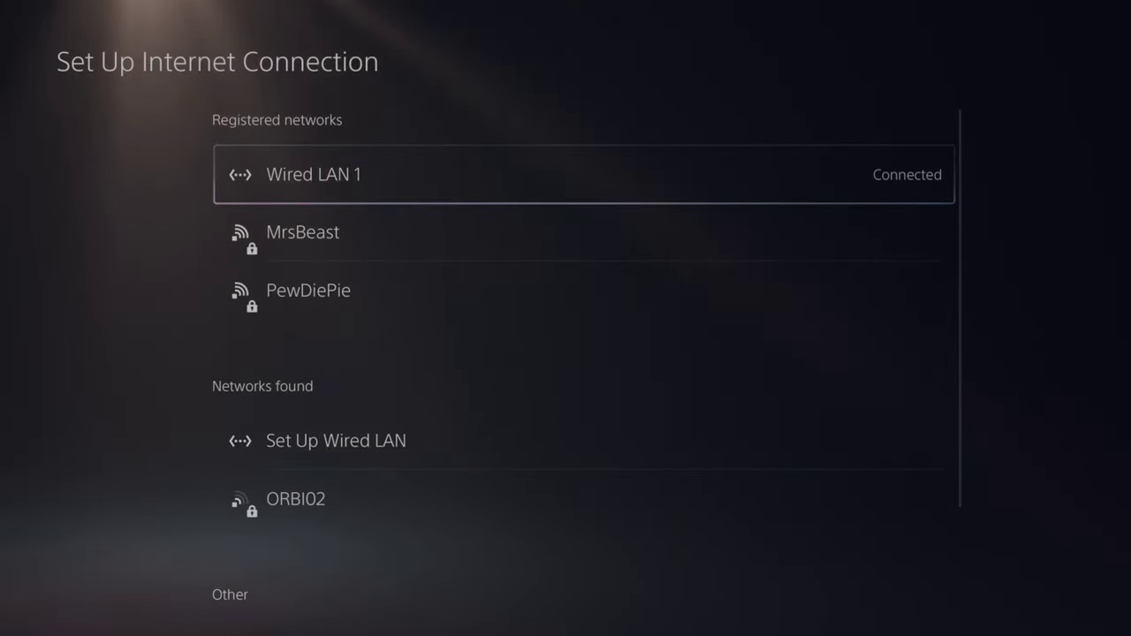
pyautogui.press('Menu')
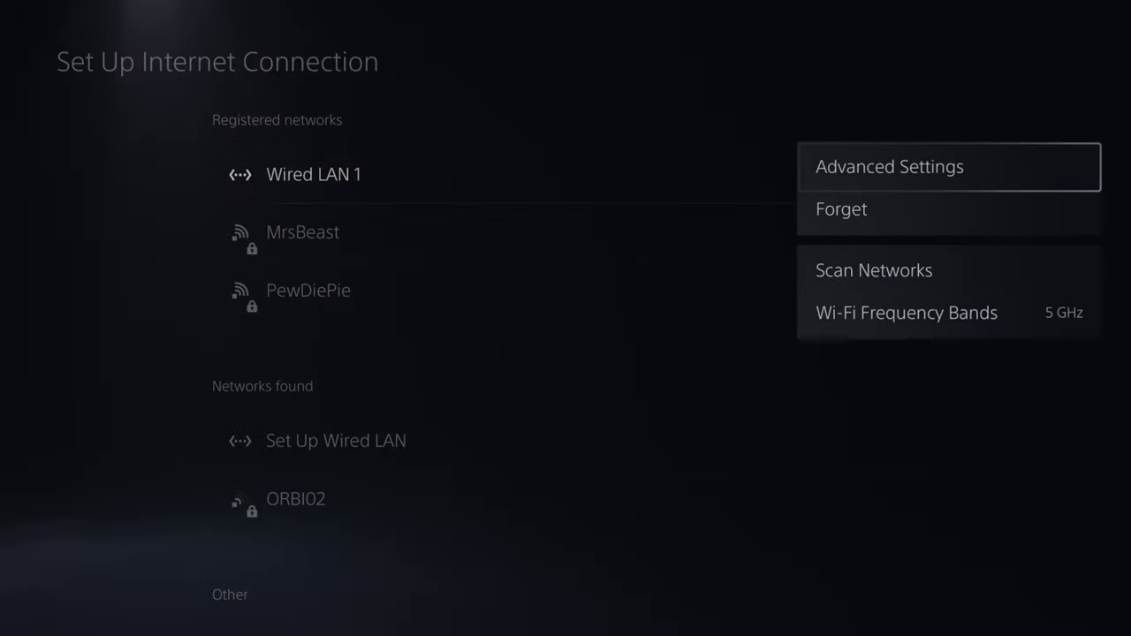
pyautogui.press('Return')
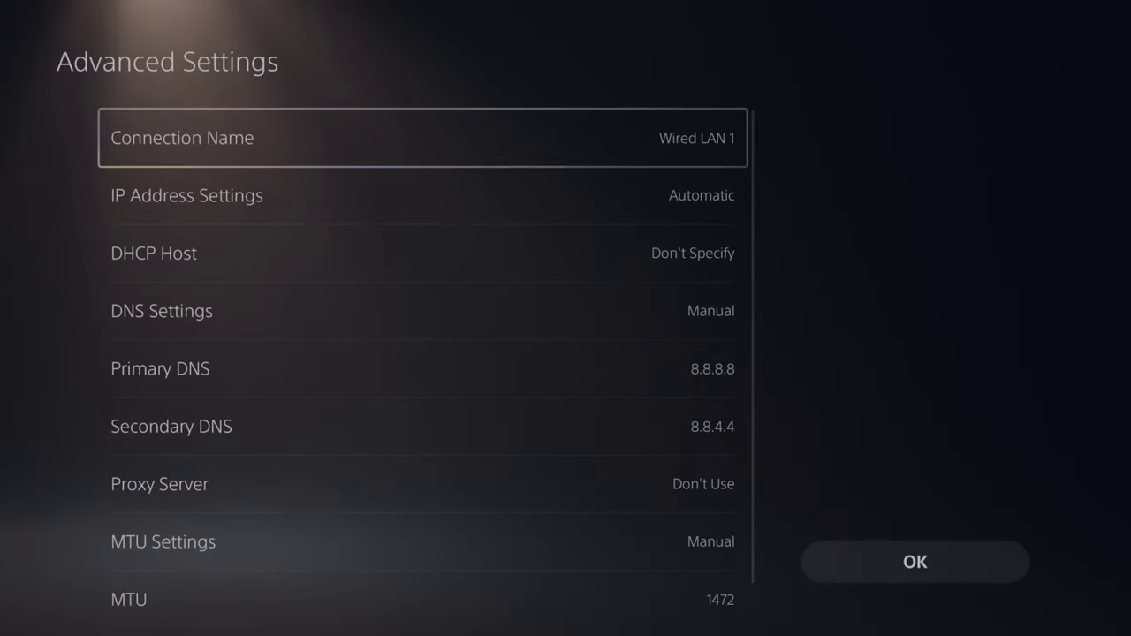
pyautogui.press('Down')
pyautogui.press('Down')
pyautogui.press('Down')
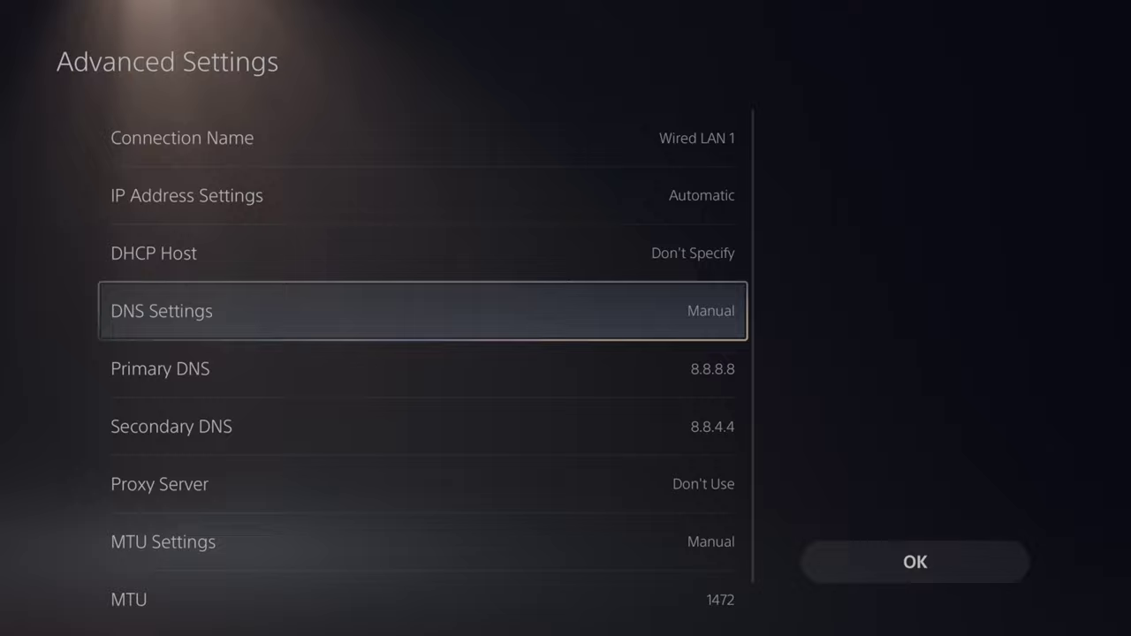
pyautogui.press('Return')
pyautogui.press('Return')
pyautogui.press('Down')
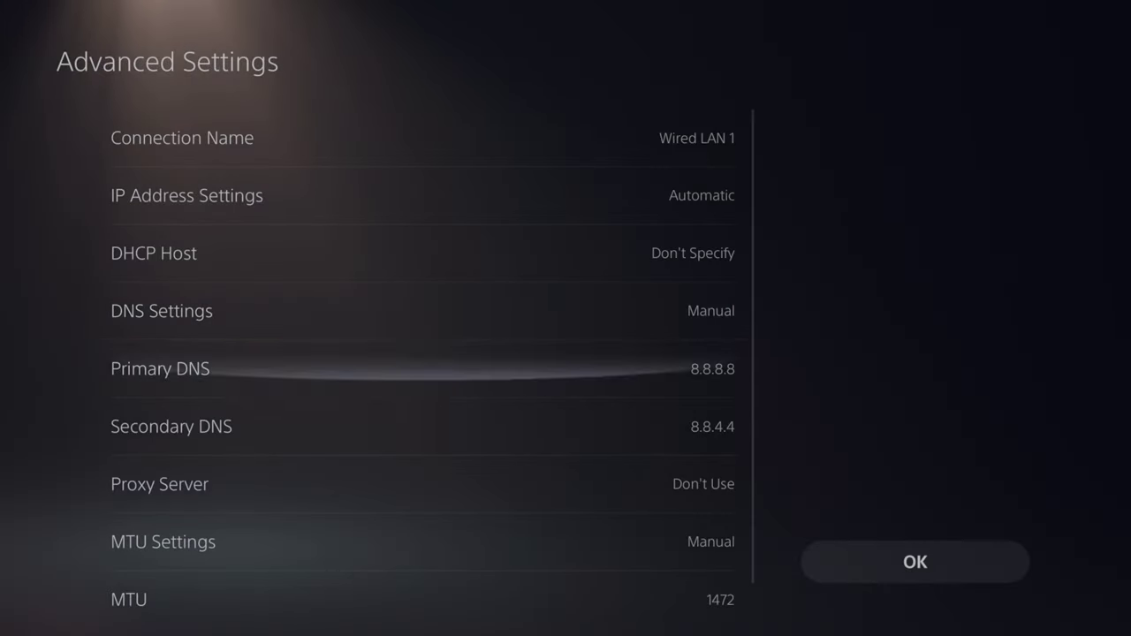
pyautogui.press('Return')
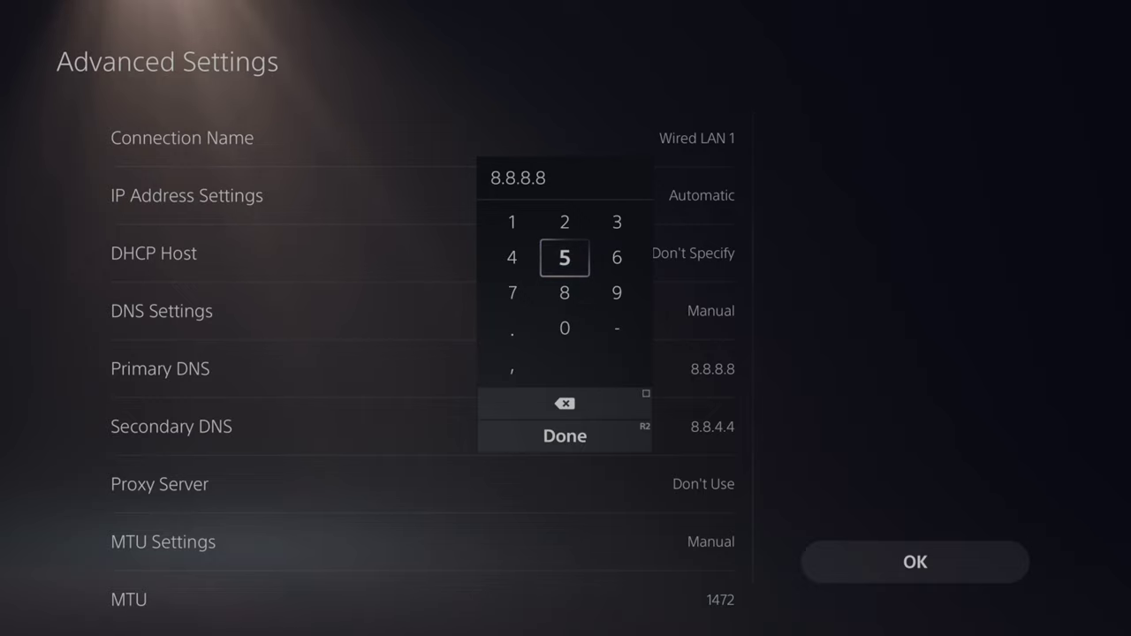
pyautogui.press('Return')
pyautogui.press('Down')
pyautogui.press('Return')
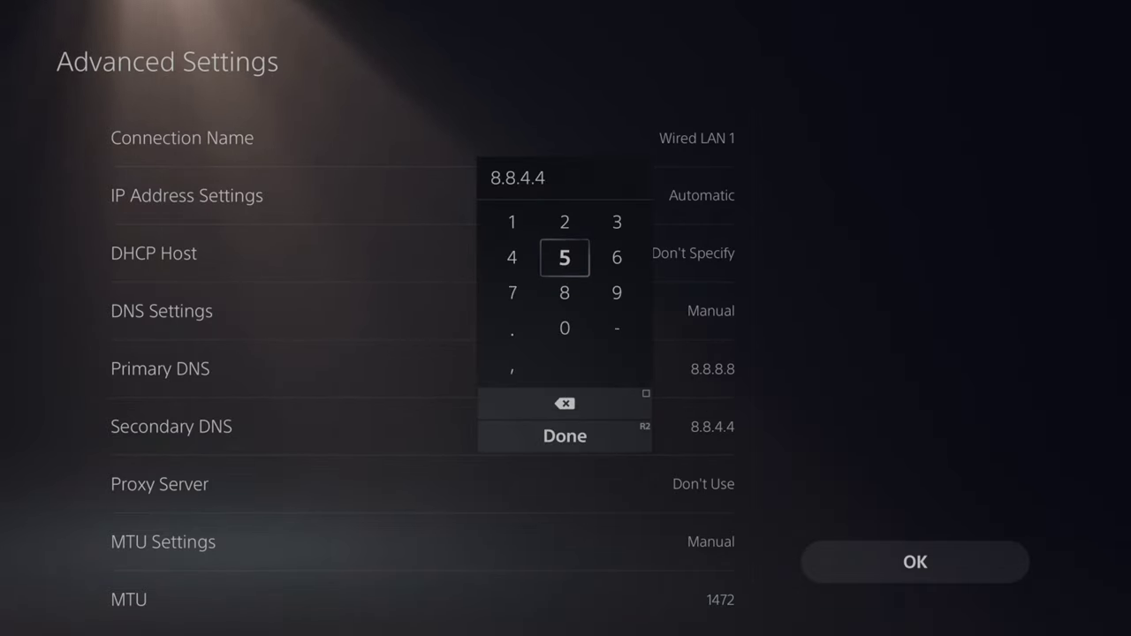
pyautogui.press('Return')
# Set MTU Settings to Manual with an MTU of 1472 and apply the connection settings.
pyautogui.press('Down')
pyautogui.press('Down')
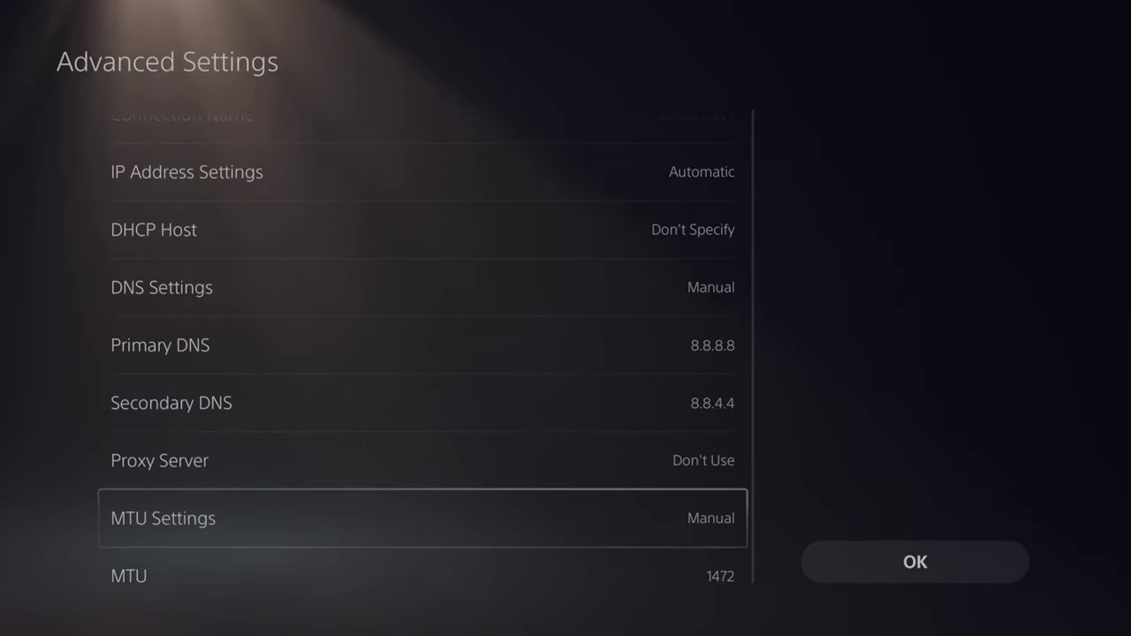
pyautogui.press('Return')
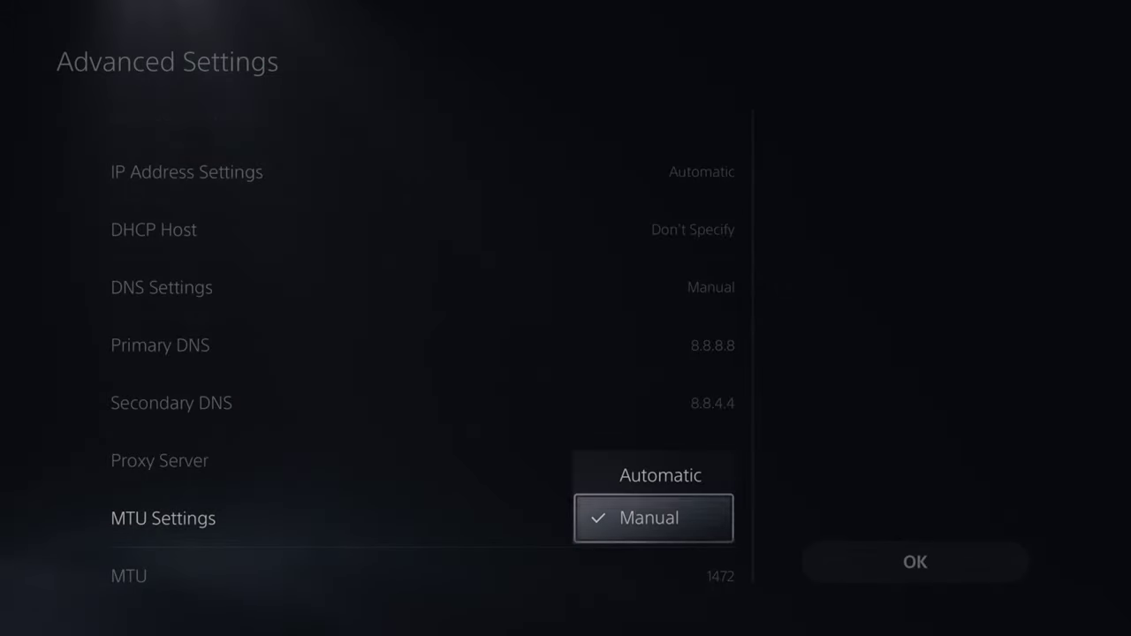
pyautogui.press('Return')
pyautogui.press('Down')
pyautogui.press('Return')
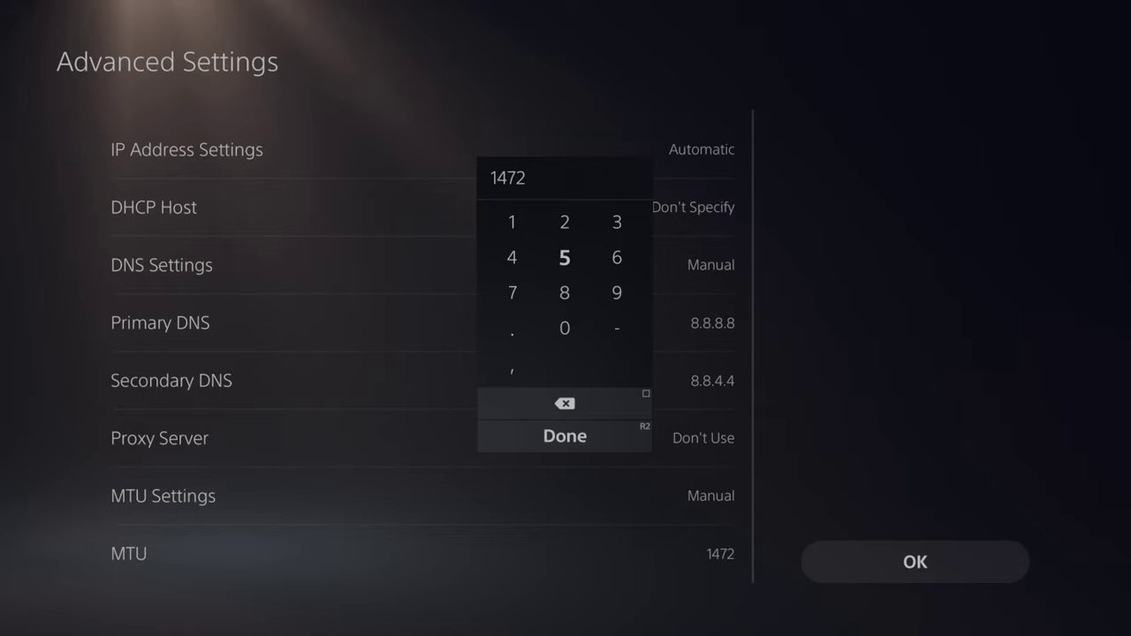
pyautogui.press('Return')
pyautogui.press('Right')
pyautogui.press('Return')
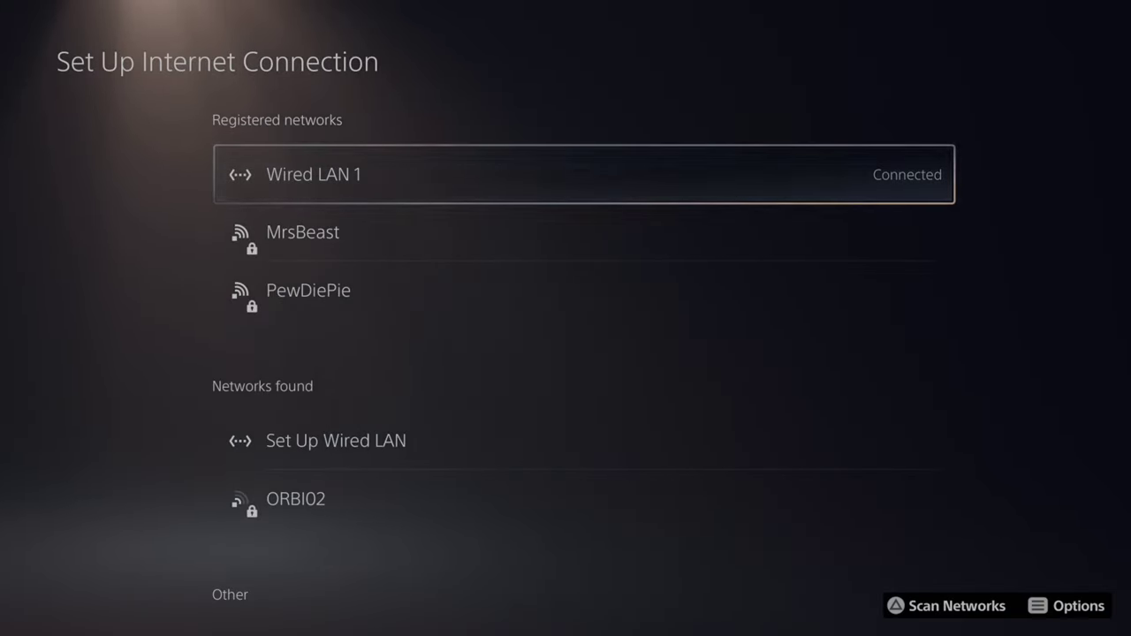
# Switch the Wi-Fi frequency band to 2.4 GHz.
pyautogui.press('Down')
pyautogui.press('Up')
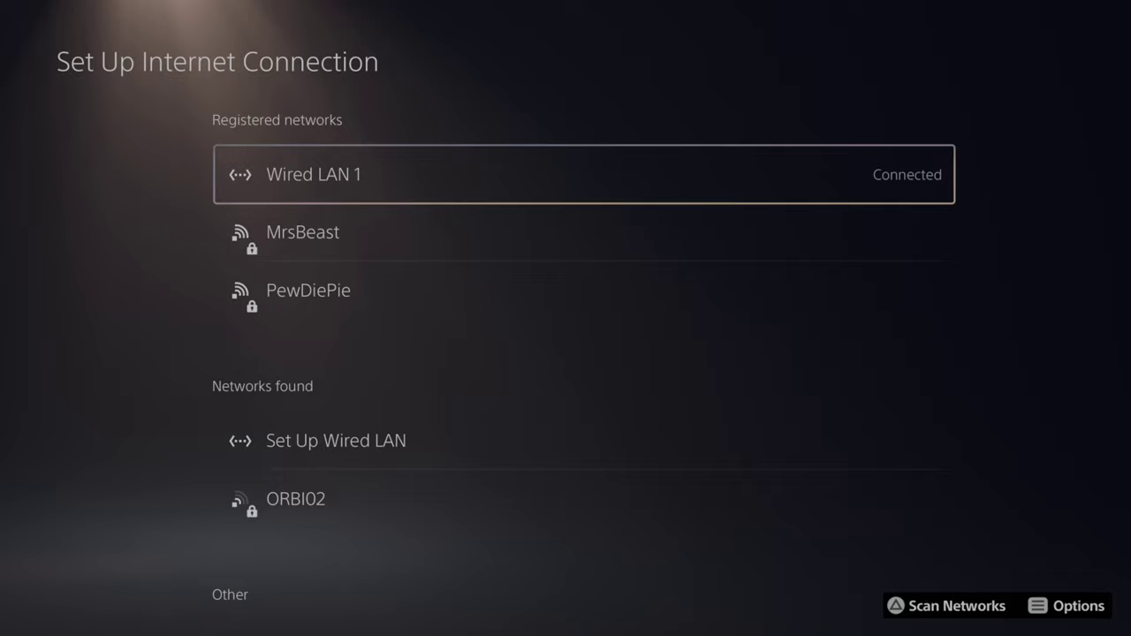
pyautogui.press('Down')
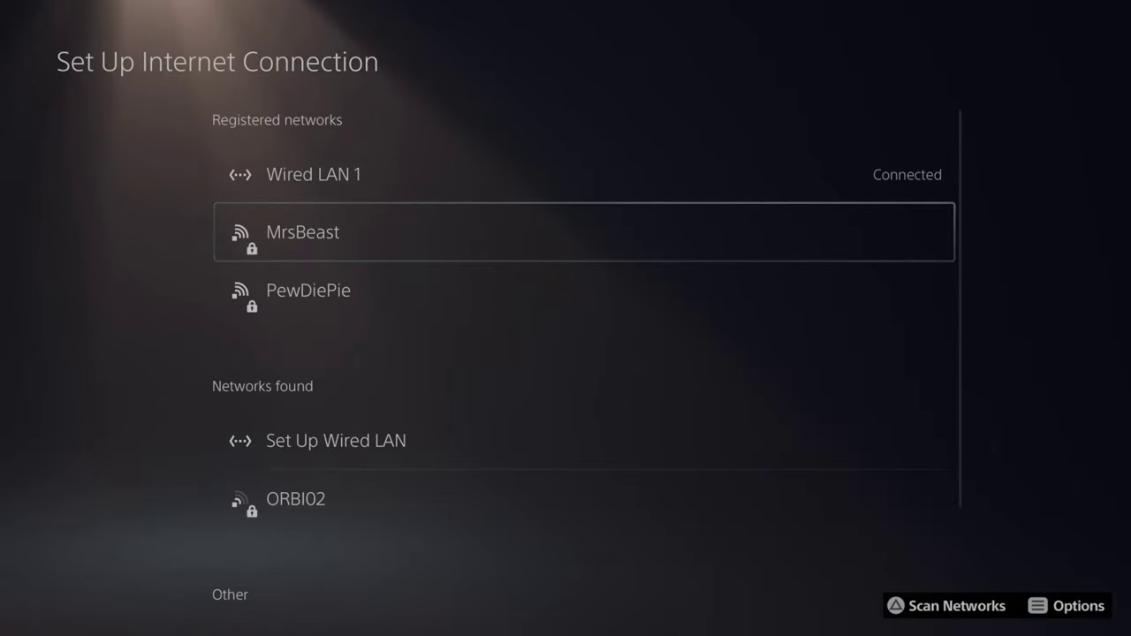
pyautogui.press('Menu')
pyautogui.press('Down')
pyautogui.press('Down')
pyautogui.press('Down')
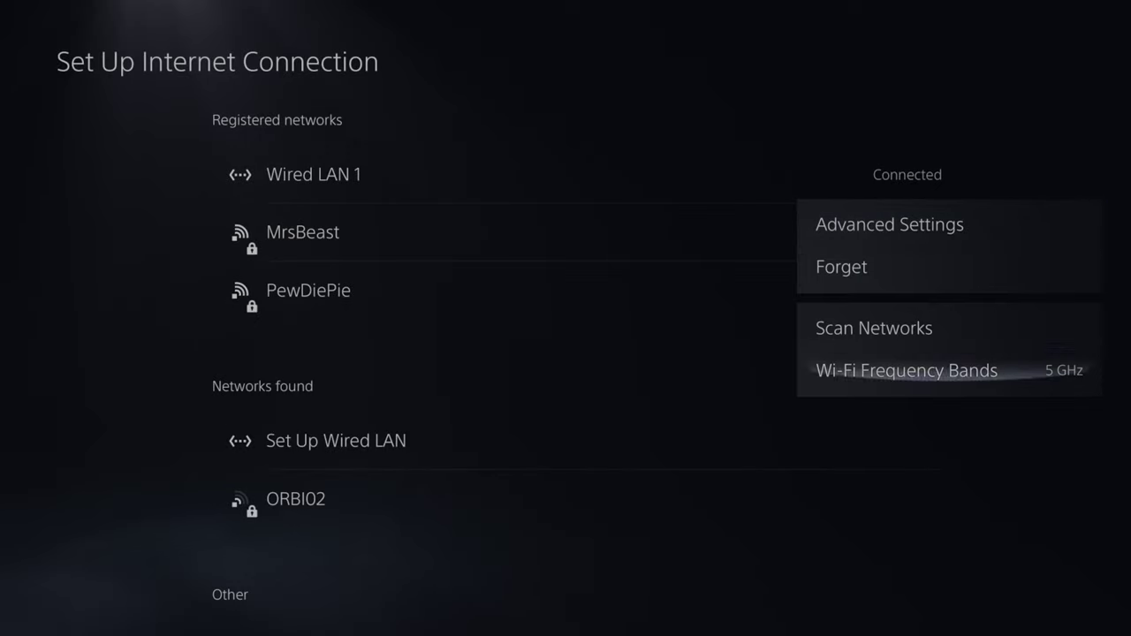
pyautogui.press('Return')
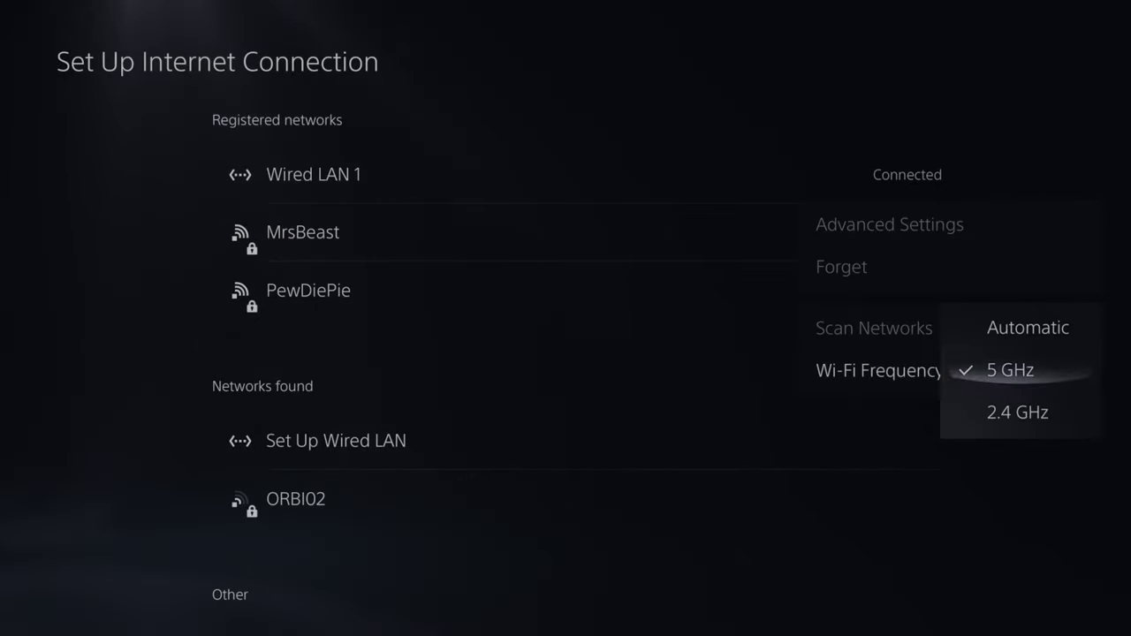
pyautogui.press('Down')
pyautogui.press('Down')
pyautogui.press('Return')
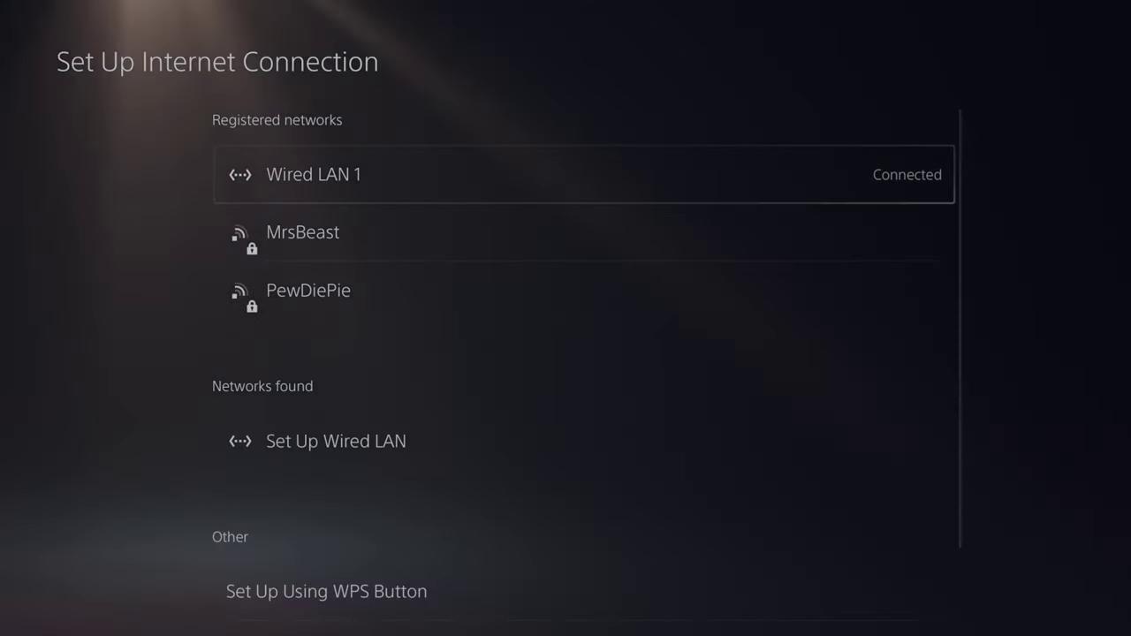
# Change the Wi-Fi frequency band back to 5 GHz and return to Network settings.
pyautogui.press('Menu')
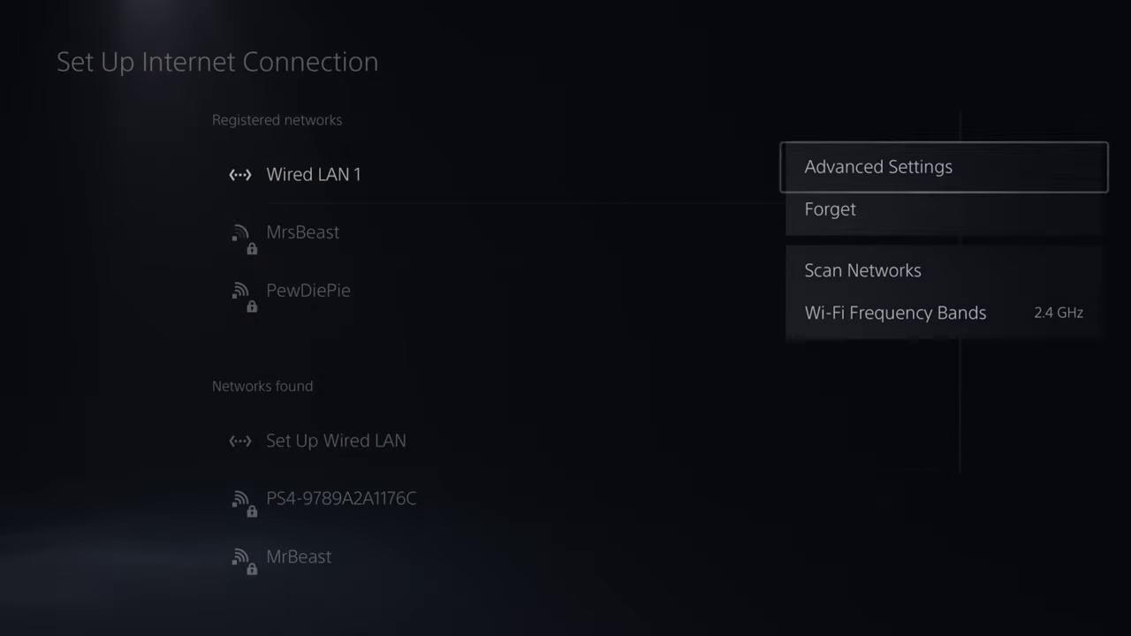
pyautogui.press('Down')
pyautogui.press('Down')
pyautogui.press('Down')
pyautogui.press('Return')
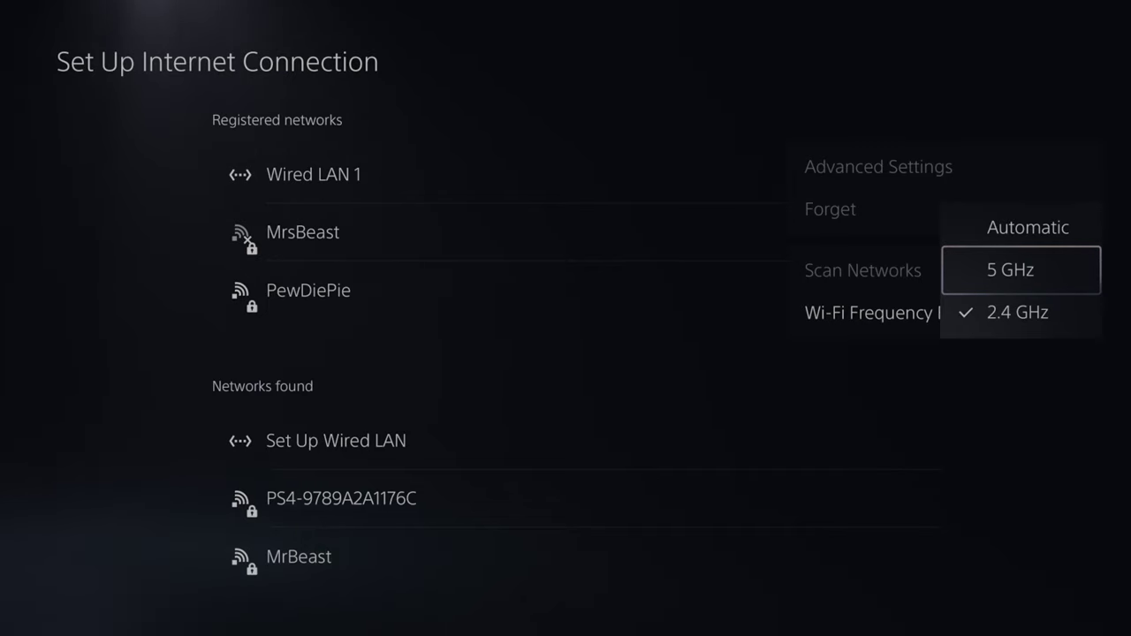
pyautogui.press('Return')
pyautogui.press('Down')
pyautogui.press('Down')
pyautogui.press('Escape')
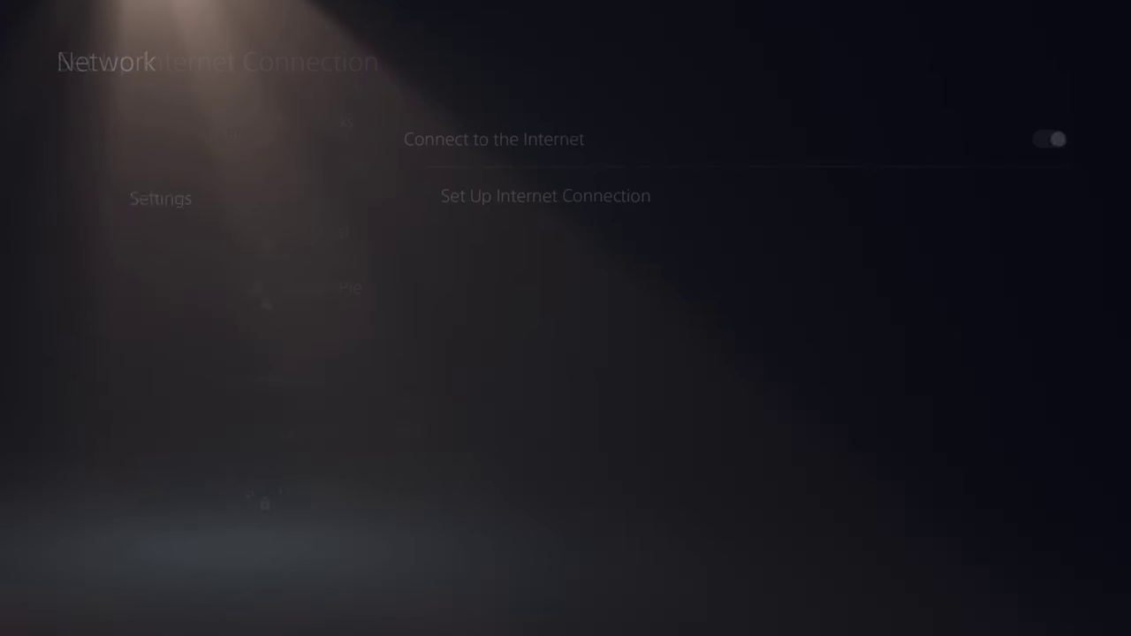
# Run Restore Licenses from Users and Accounts > Other.
pyautogui.press('Escape')
pyautogui.press('Down')
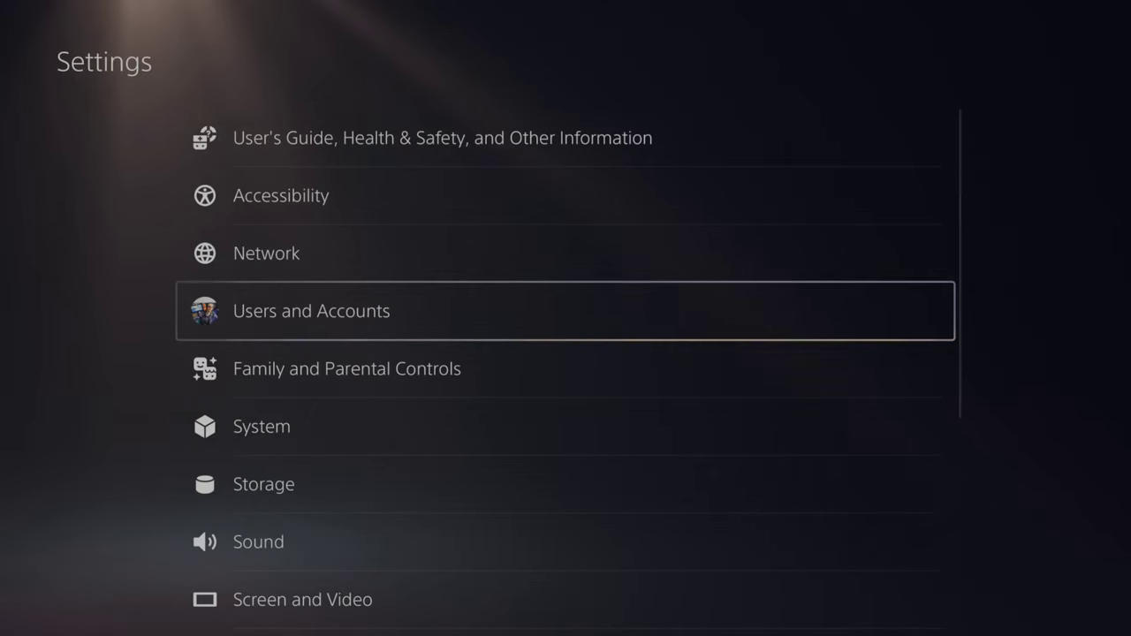
pyautogui.press('Return')
pyautogui.press('Down')
pyautogui.press('Down')
pyautogui.press('Down')
pyautogui.press('Down')
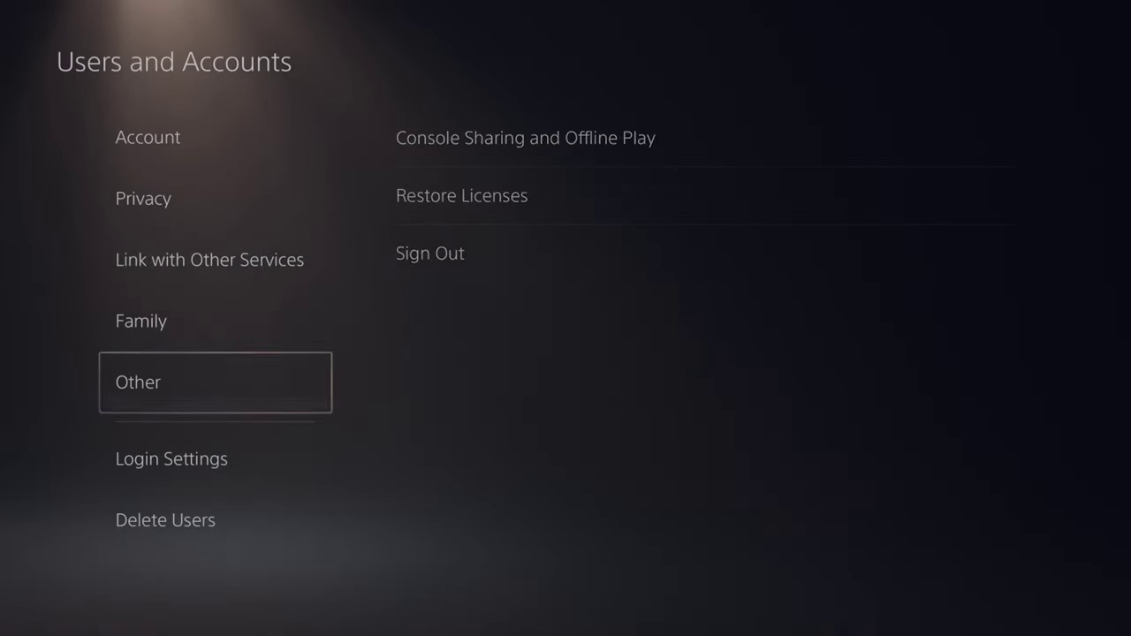
pyautogui.press('Down')
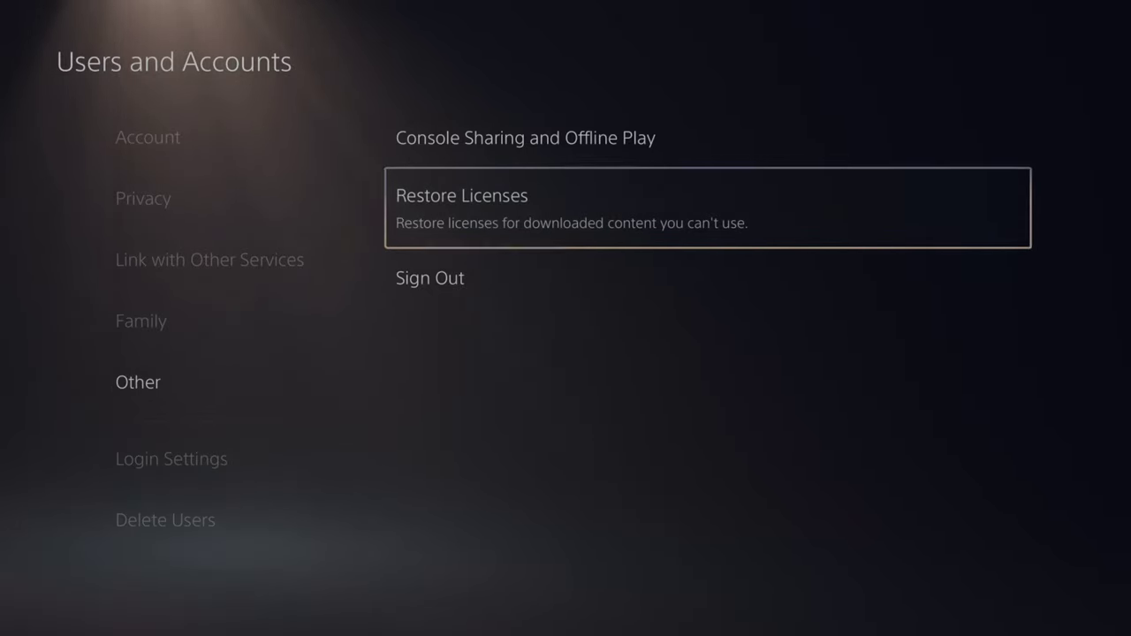
pyautogui.press('Return')
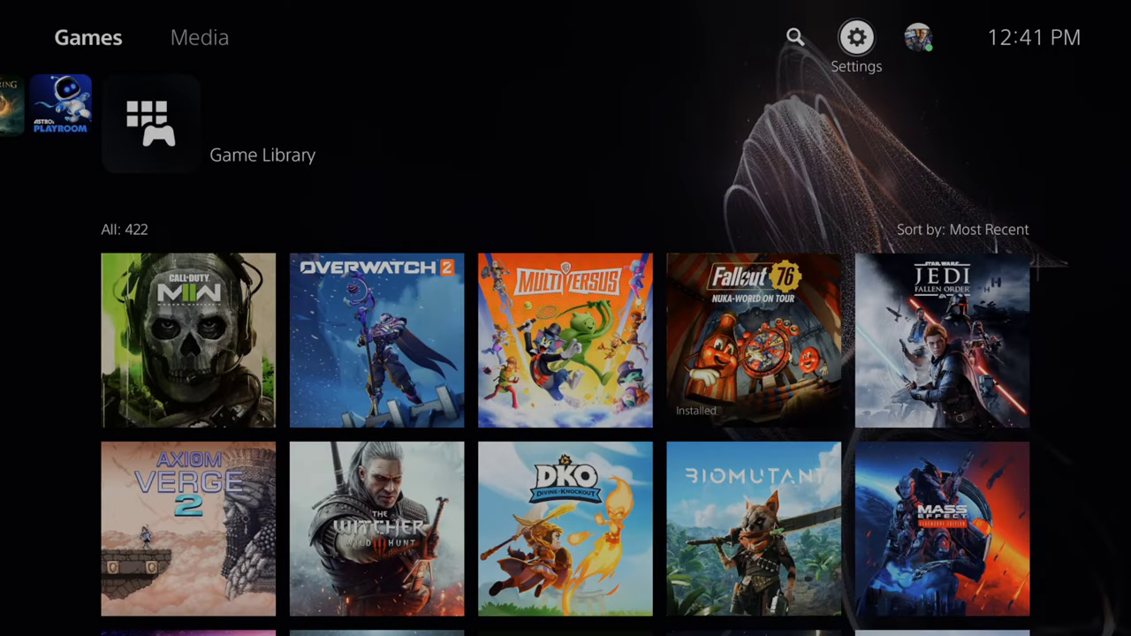
# Open the control center's Power options and highlight Turn Off PS5.
pyautogui.press('super')
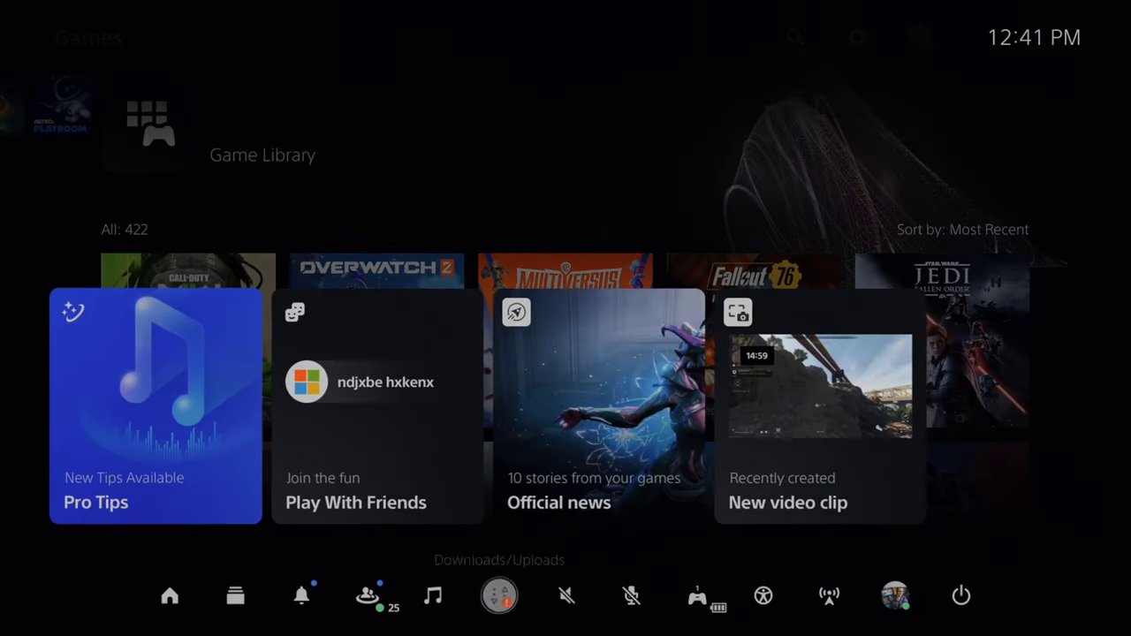
pyautogui.press('Right')
pyautogui.press('Right')
pyautogui.press('Return')
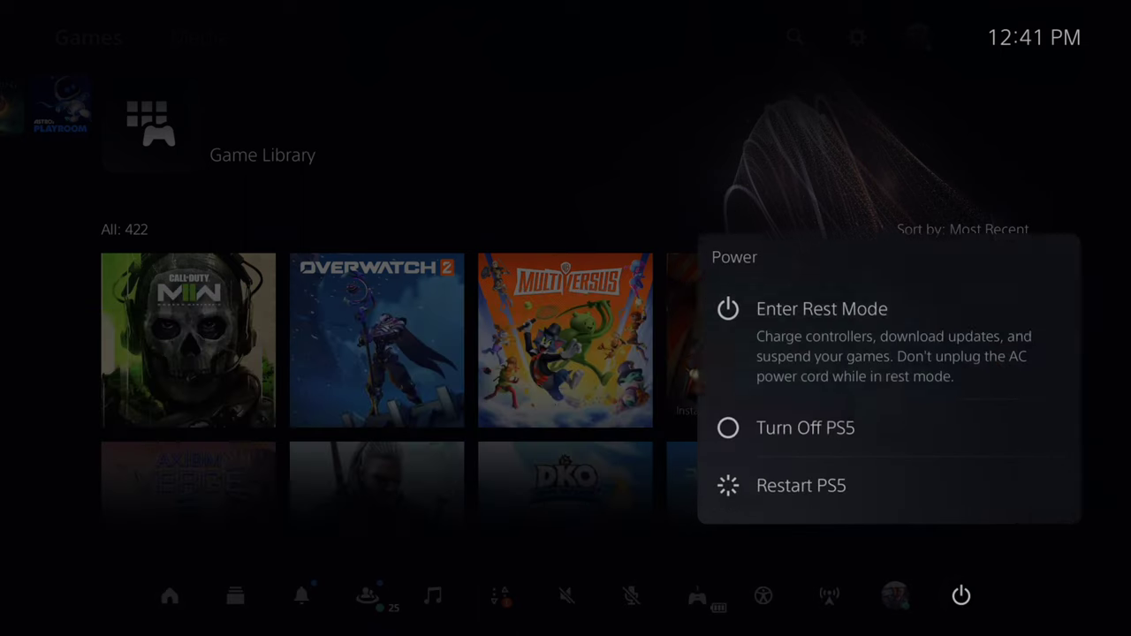
pyautogui.press('Down')
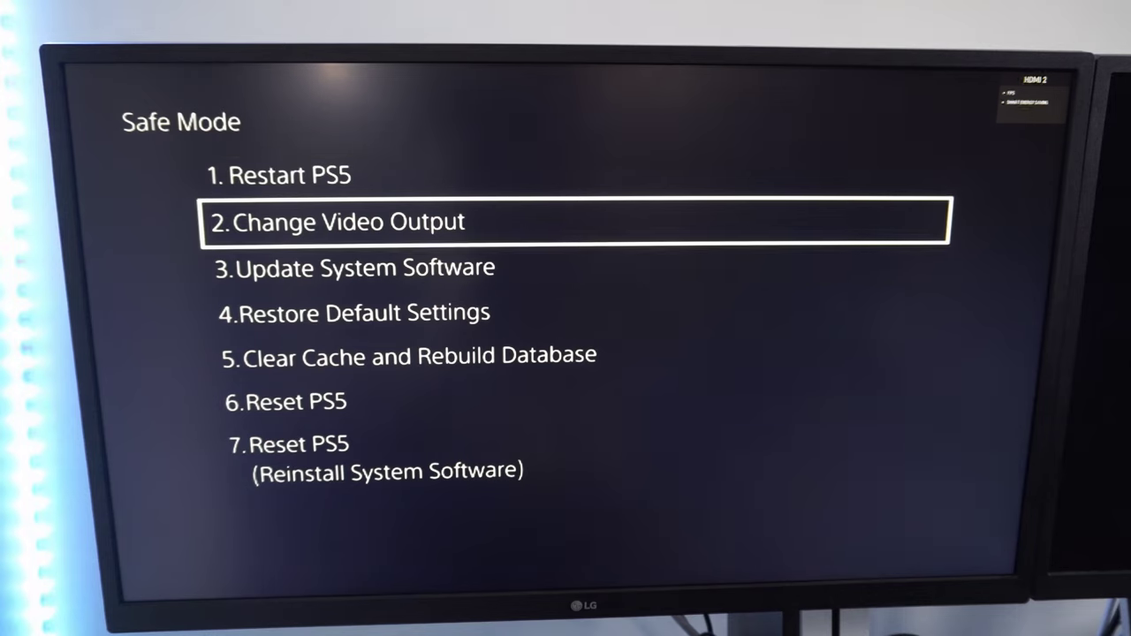
pyautogui.press('Down')
pyautogui.press('Down')
pyautogui.press('Down')
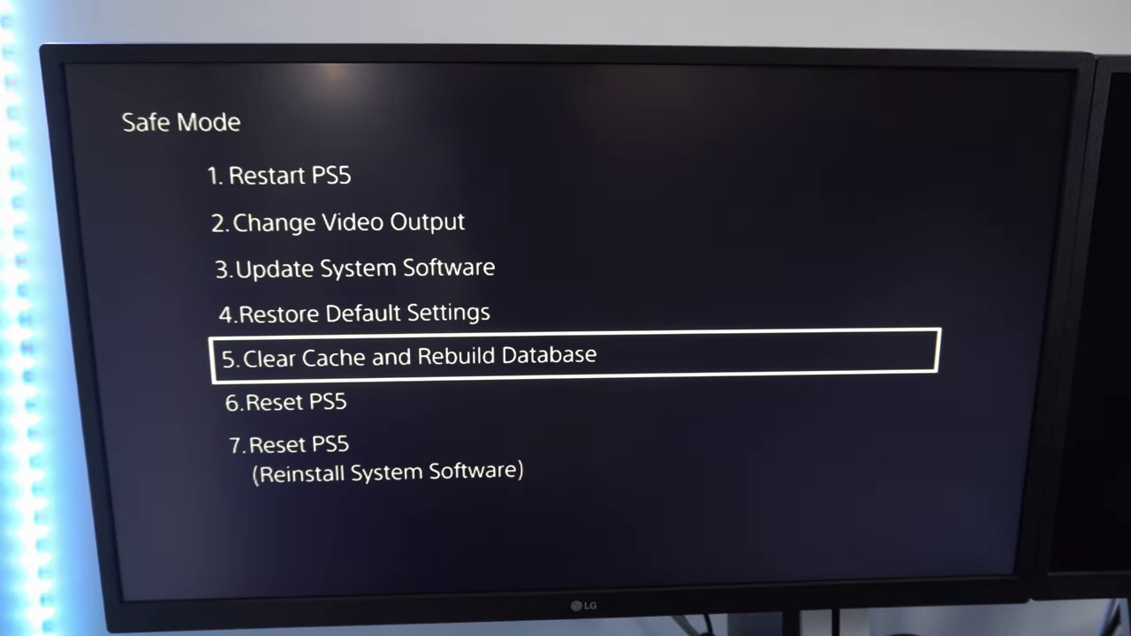
# In Safe Mode, choose 5. Clear Cache and Rebuild Database, then 2. Rebuild Database.
pyautogui.press('Return')
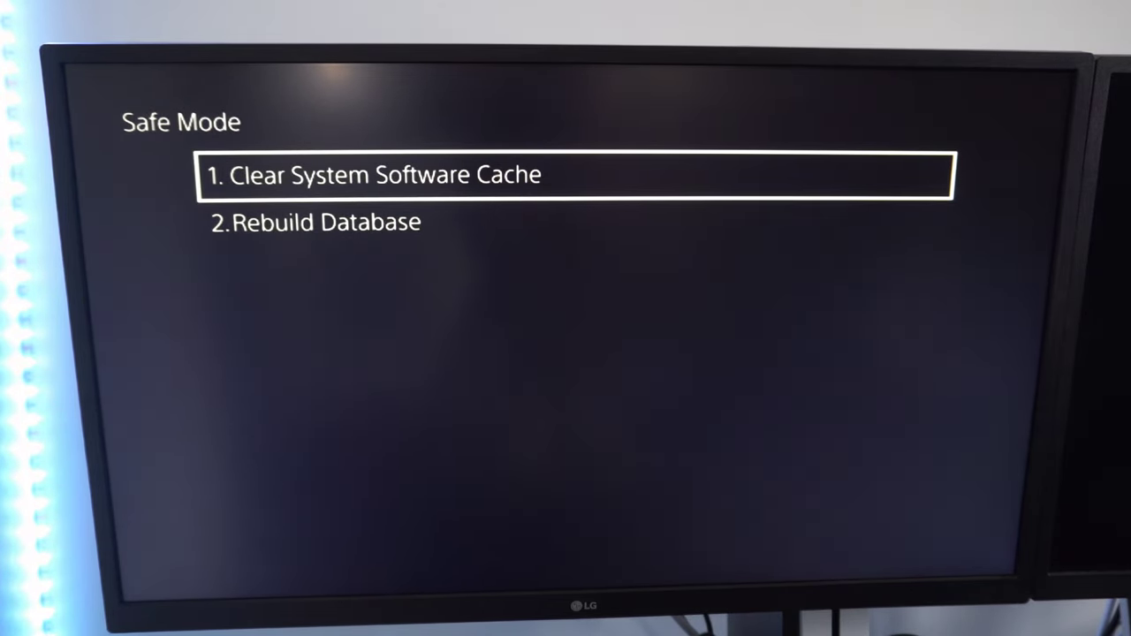
pyautogui.press('Down')
pyautogui.press('Return')
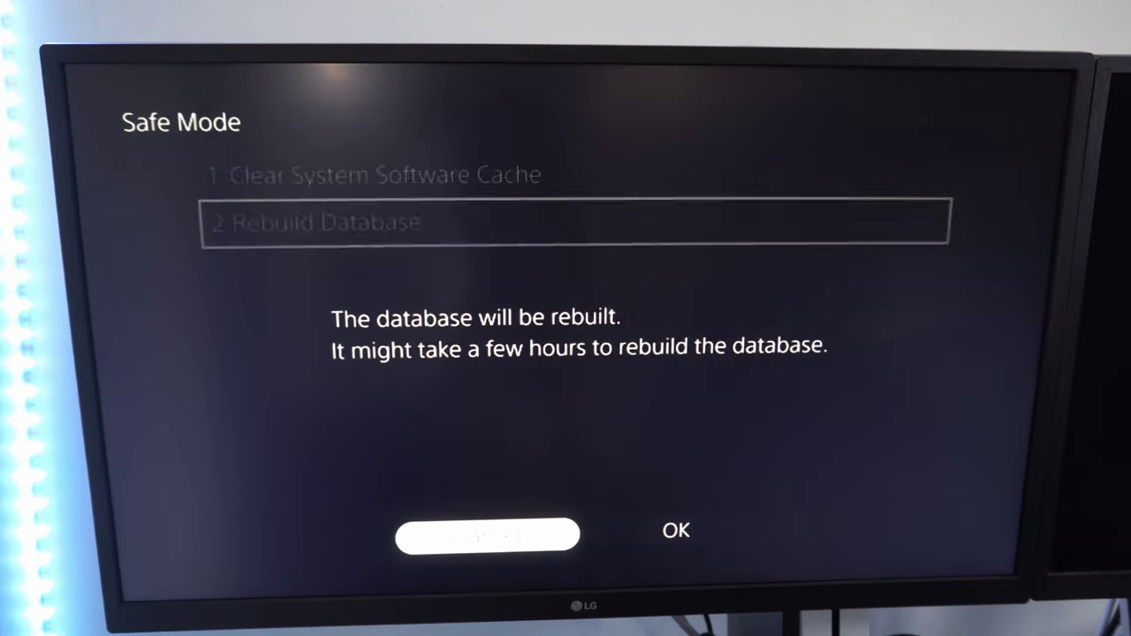